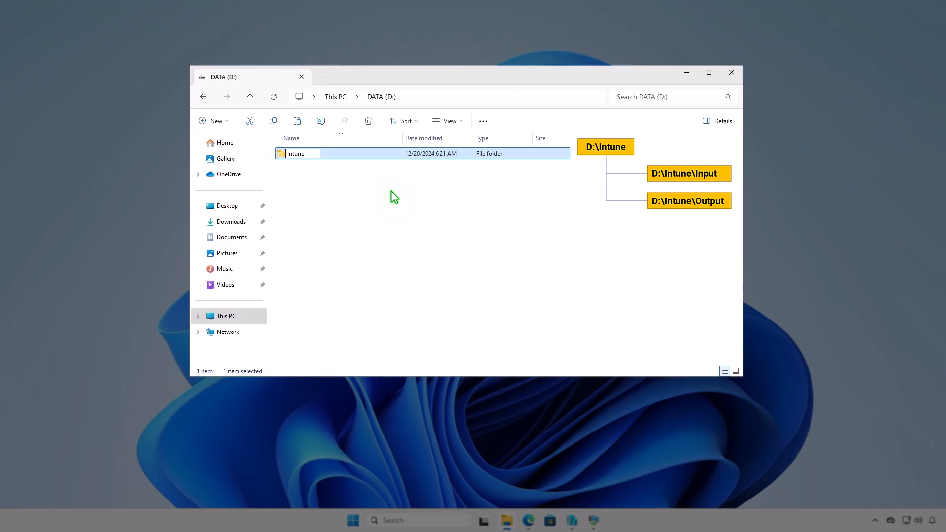
Finish naming the new folder on the D: drive Intune and create a subfolder named Input inside it.
{"action": "key", "text": "Return"}
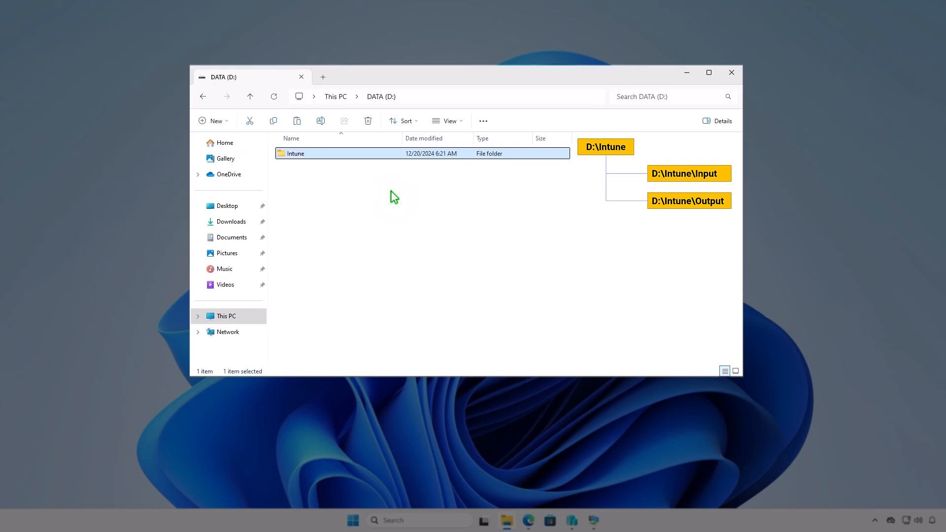
{"action": "key", "text": "Return"}
{"action": "right_click", "coordinate": [391, 191]}
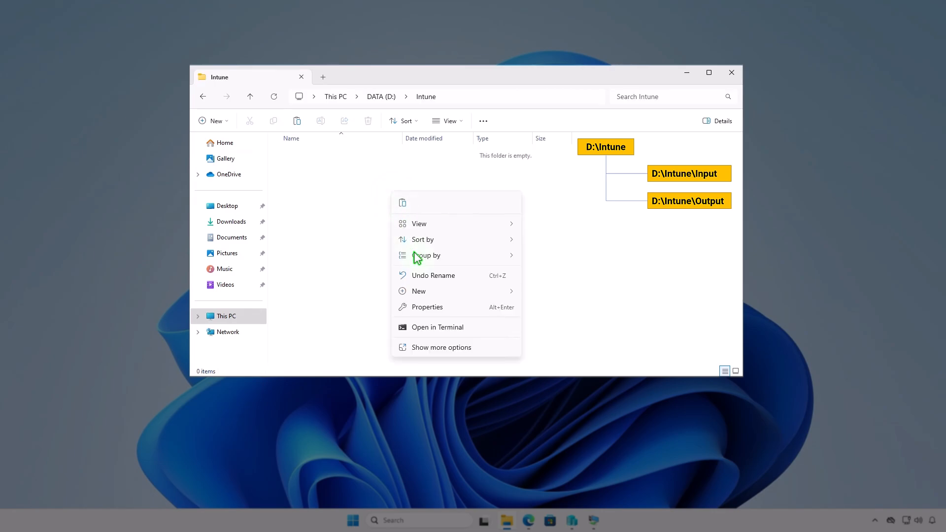
{"action": "mouse_move", "coordinate": [427, 292]}
{"action": "left_click", "coordinate": [546, 293]}
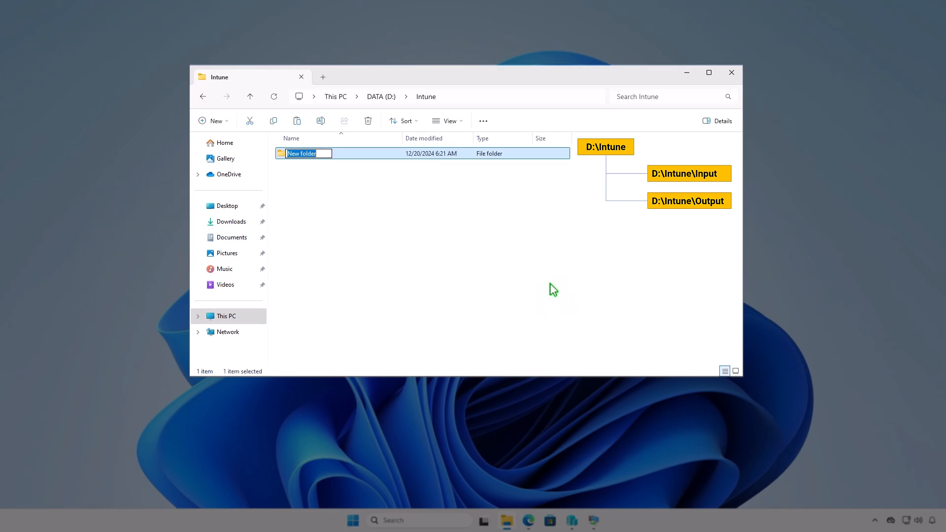
{"action": "type", "text": "Input"}
{"action": "key", "text": "Return"}
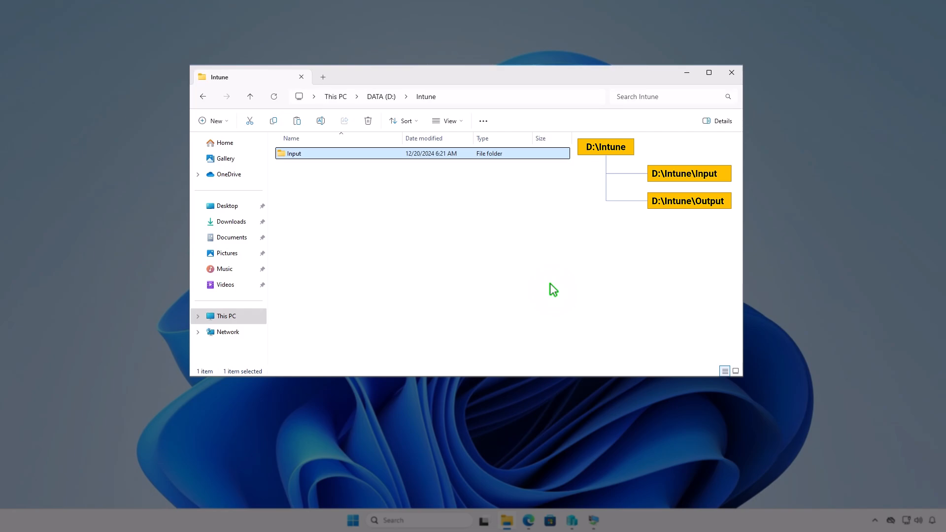
Create a second subfolder named Output in D:\Intune.
{"action": "key", "text": "ctrl+shift+n"}
{"action": "type", "text": "Output"}
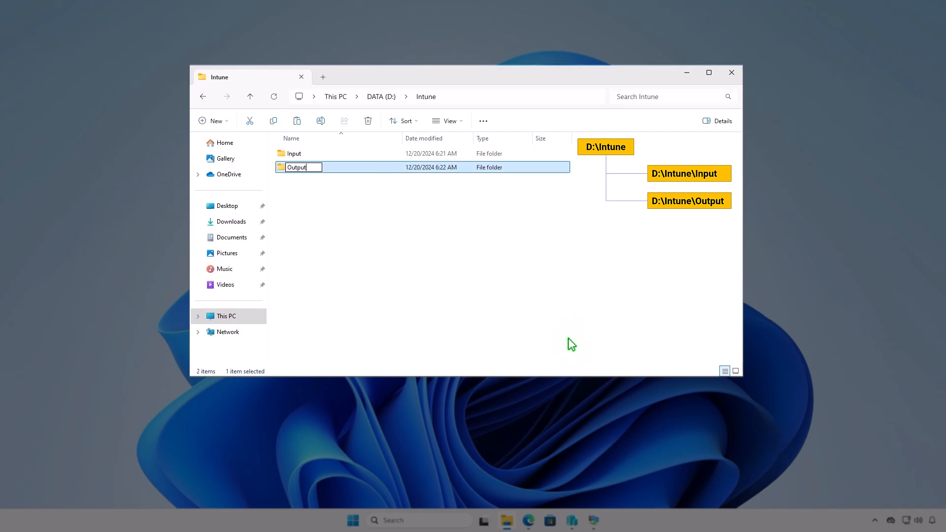
{"action": "left_click", "coordinate": [513, 266]}
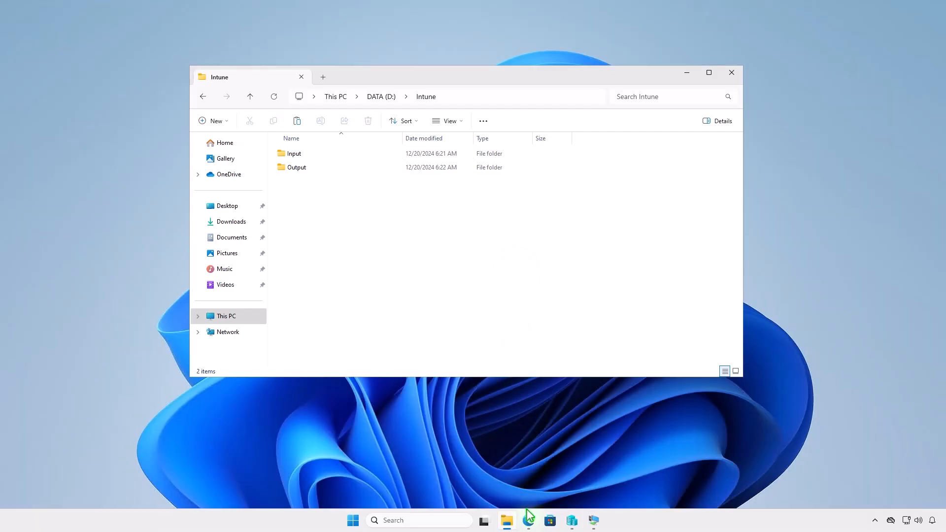
Switch to Edge and download the v1.8.6 source code zip of the Microsoft Win32 Content Prep Tool from its latest GitHub release.
{"action": "left_click", "coordinate": [528, 520]}
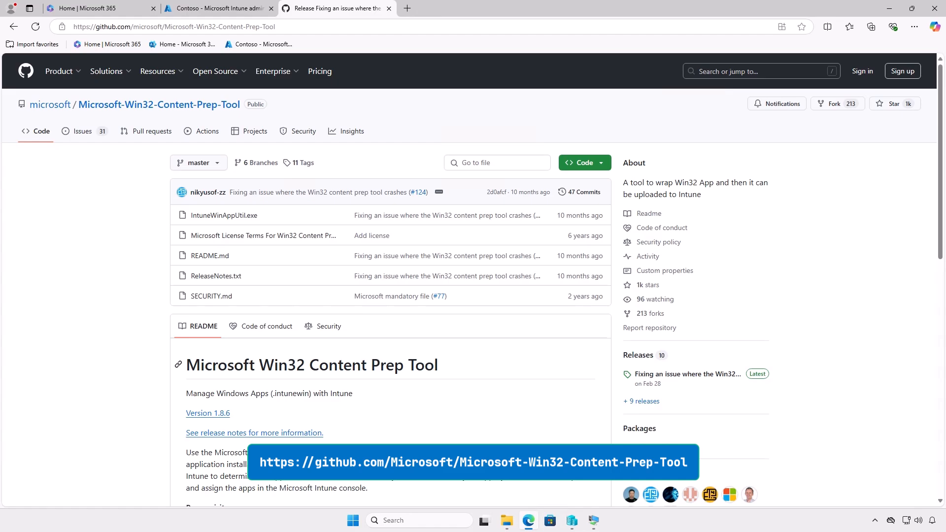
{"action": "left_click", "coordinate": [711, 376]}
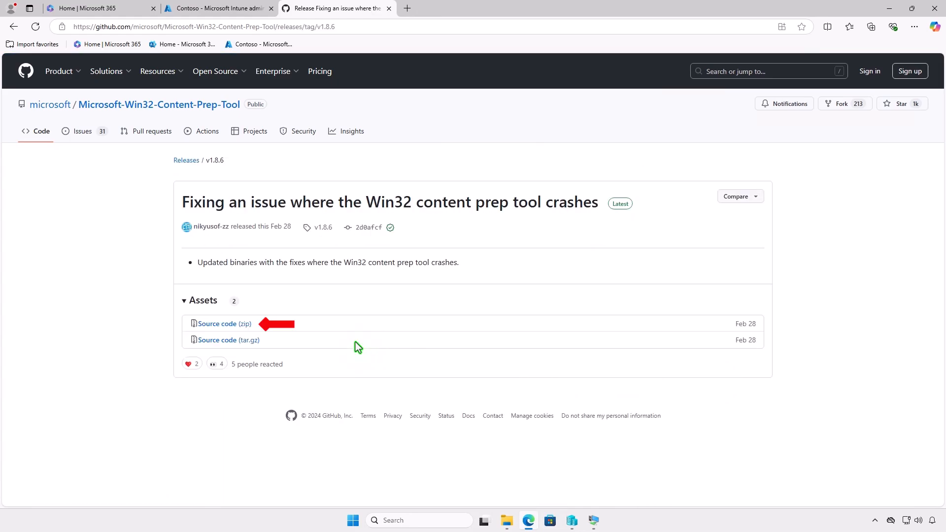
{"action": "left_click", "coordinate": [245, 324]}
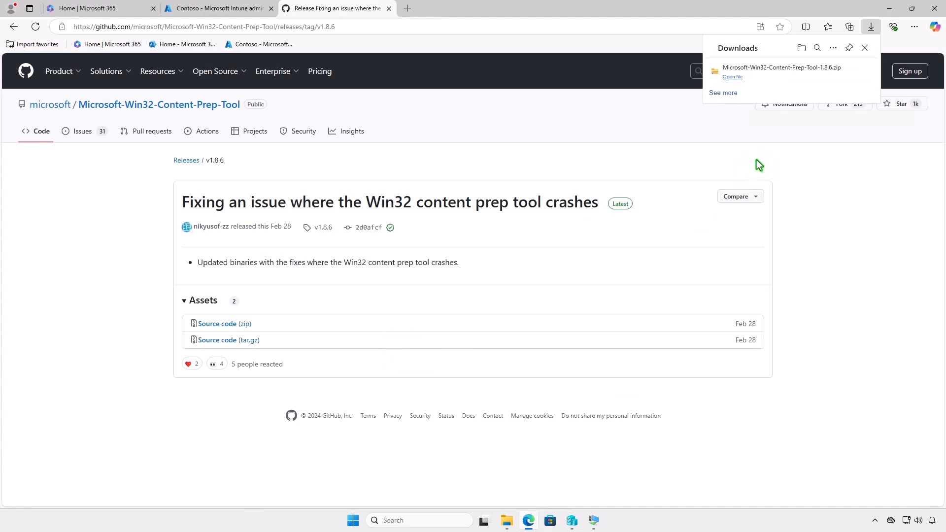
Show the downloaded Microsoft-Win32-Content-Prep-Tool-1.8.6 archive in its folder and extract it to the default Downloads location.
{"action": "left_click", "coordinate": [834, 72]}
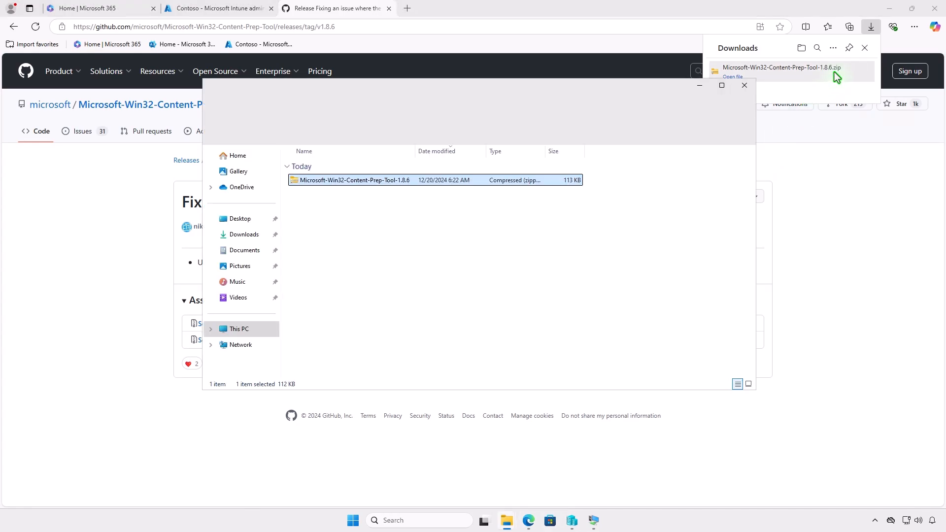
{"action": "left_click", "coordinate": [889, 10]}
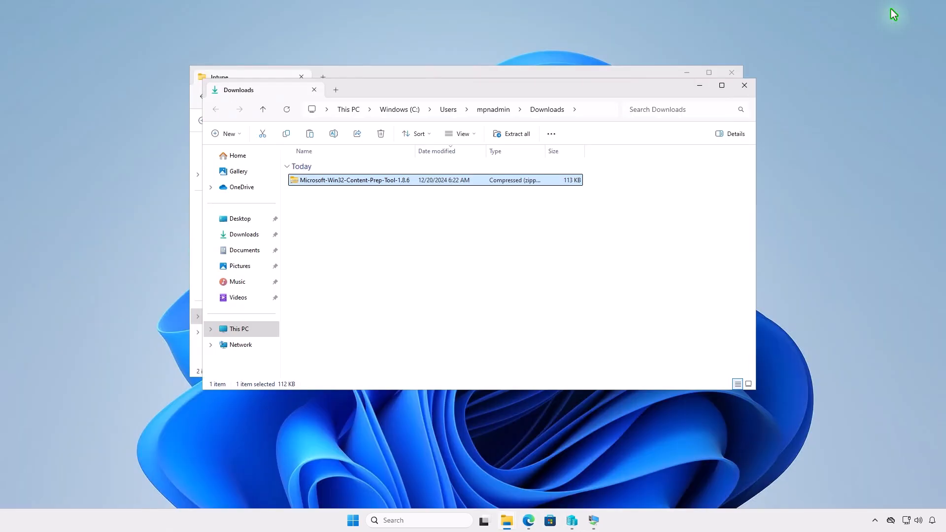
{"action": "left_click", "coordinate": [517, 135]}
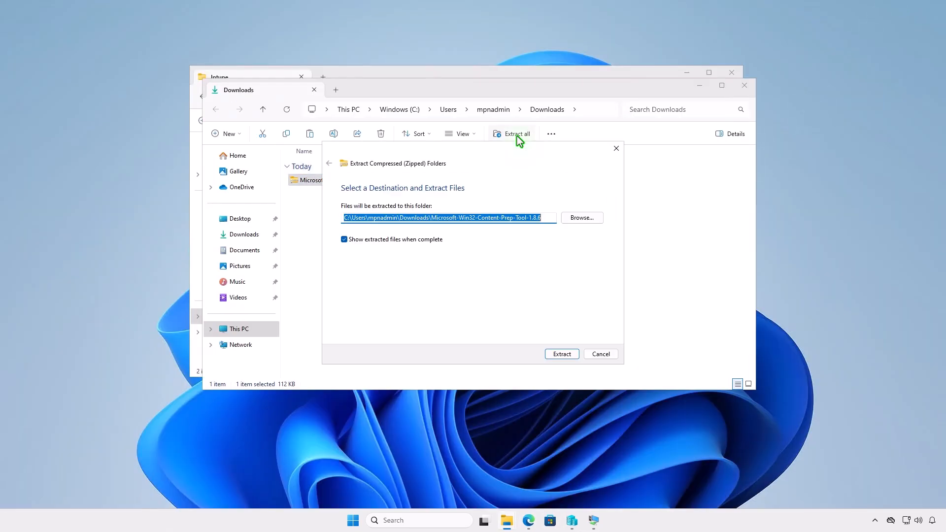
{"action": "left_click", "coordinate": [555, 354]}
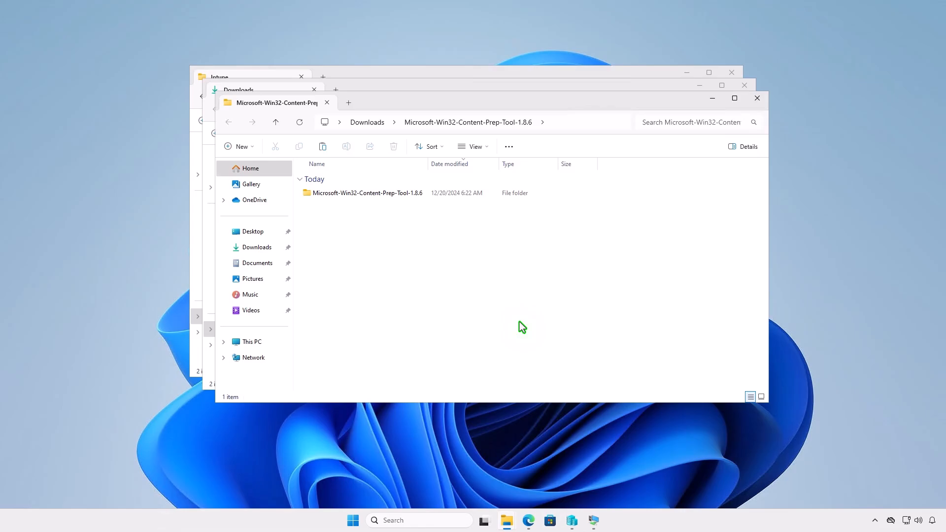
Copy the IntuneWinAppUtil application from the extracted folder into D:\Intune and put away the open folder windows.
{"action": "double_click", "coordinate": [421, 194]}
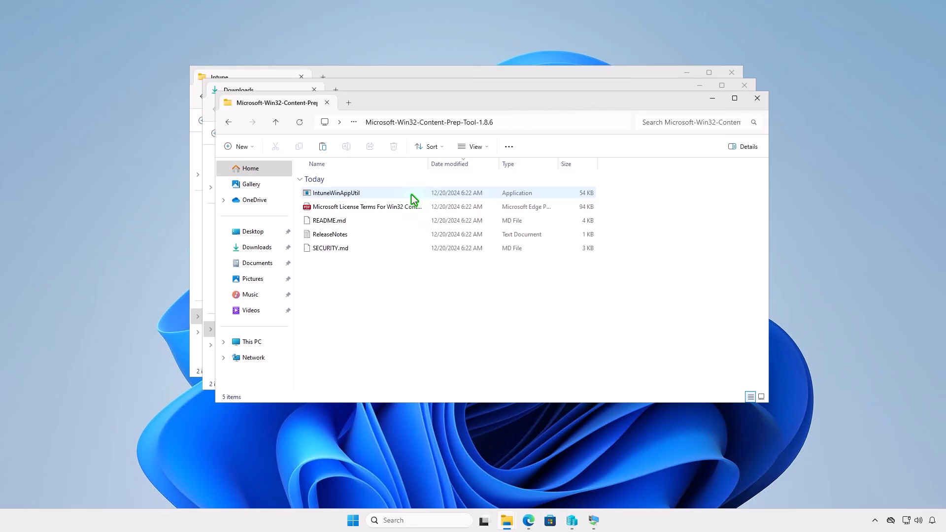
{"action": "left_click", "coordinate": [380, 195]}
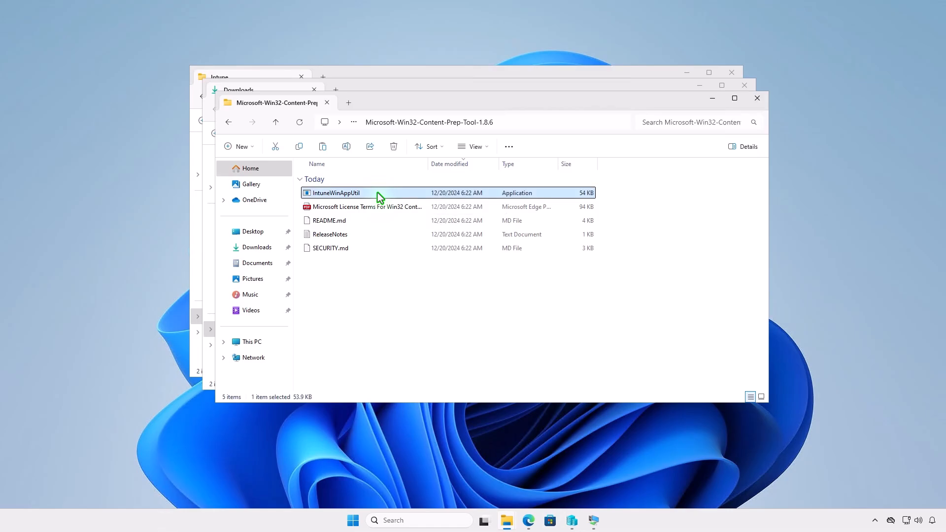
{"action": "right_click", "coordinate": [379, 197]}
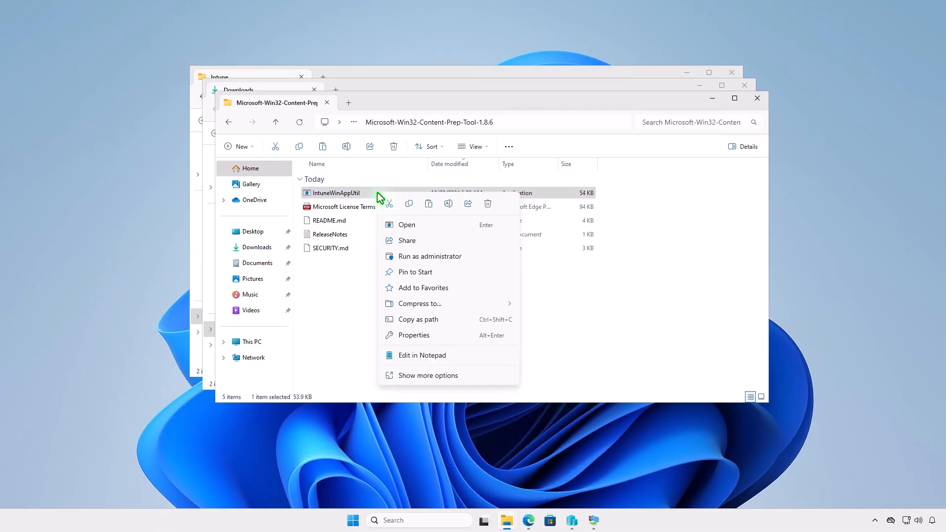
{"action": "left_click", "coordinate": [409, 206]}
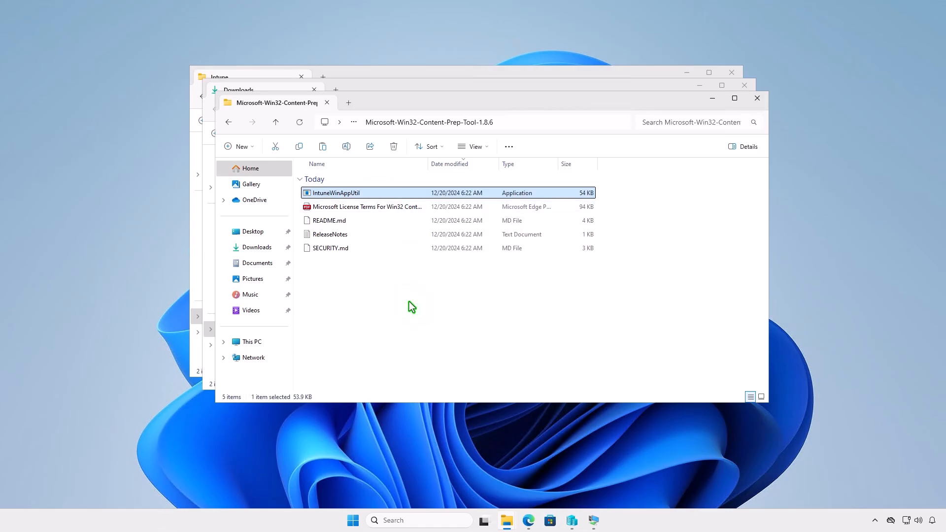
{"action": "left_click", "coordinate": [759, 102]}
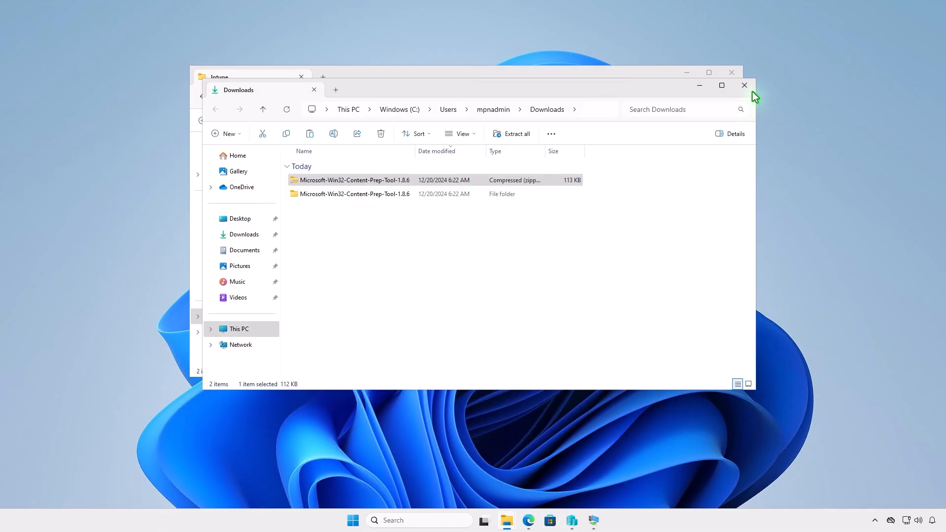
{"action": "left_click", "coordinate": [744, 86]}
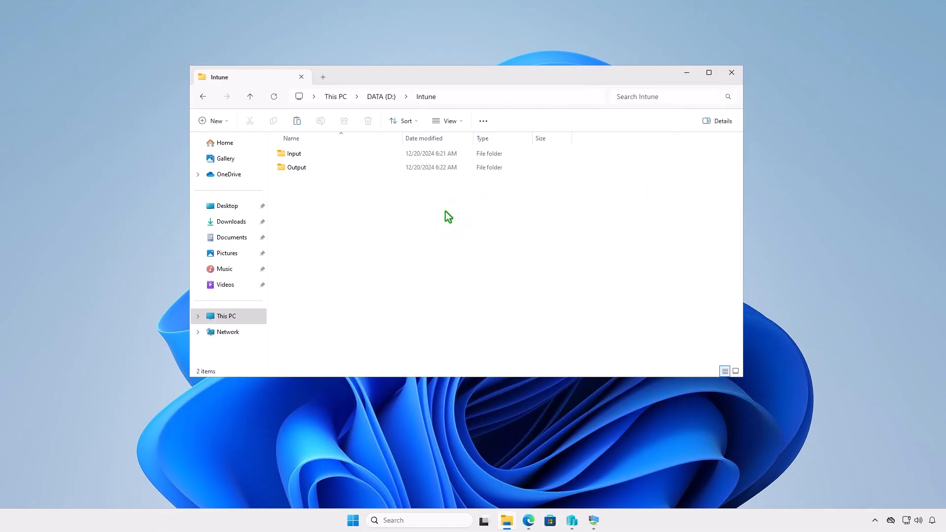
{"action": "right_click", "coordinate": [339, 212]}
{"action": "left_click", "coordinate": [350, 226]}
{"action": "left_click", "coordinate": [410, 261]}
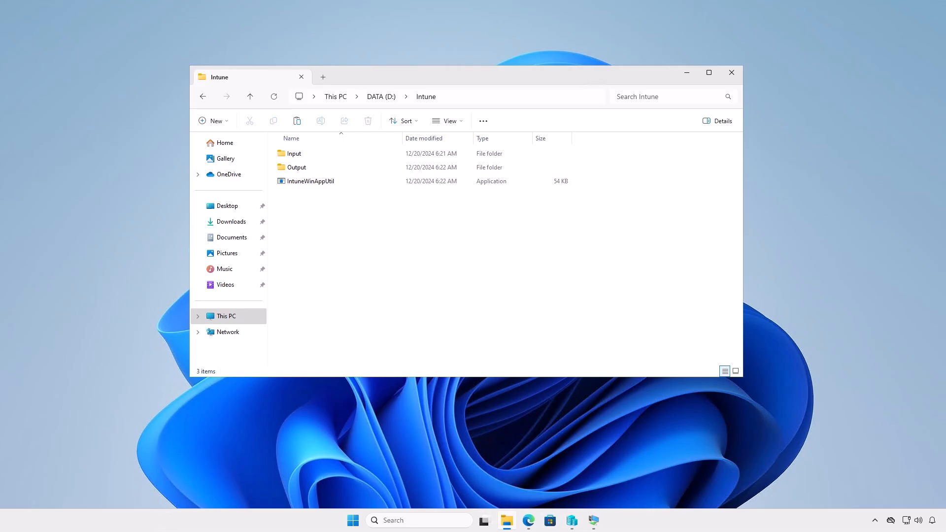
{"action": "left_click", "coordinate": [687, 72]}
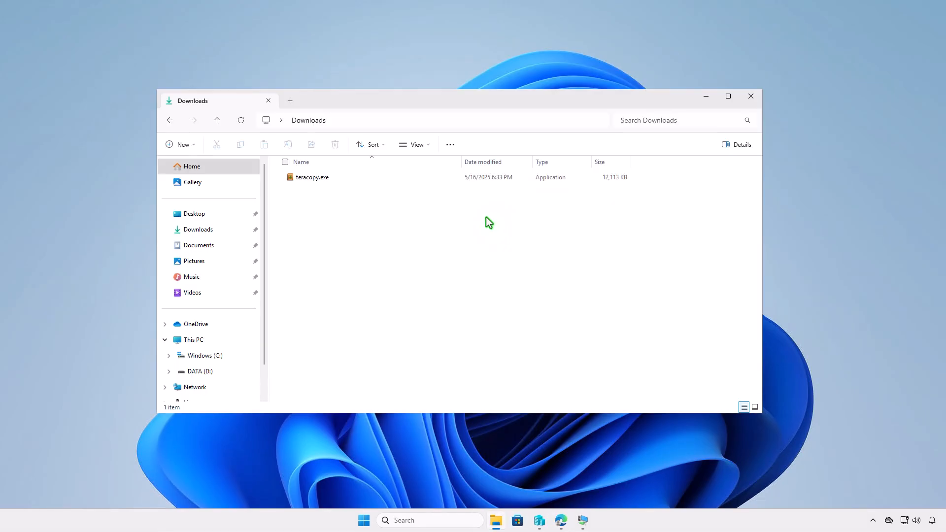
Rename teracopy.exe in the Downloads folder as setup.exe.
{"action": "left_click", "coordinate": [395, 180]}
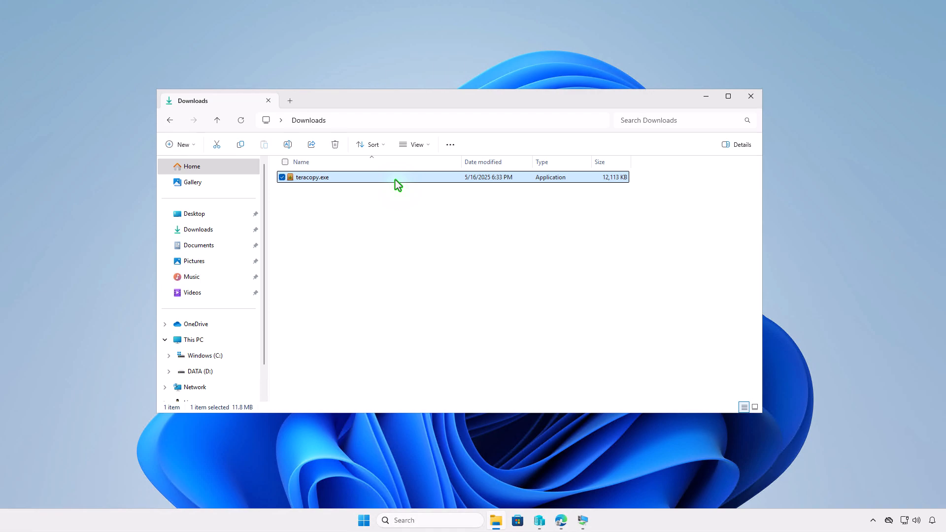
{"action": "key", "text": "F2"}
{"action": "type", "text": "setup"}
{"action": "key", "text": "Return"}
Copy setup.exe from the Downloads folder into D:\Intune\Input.
{"action": "right_click", "coordinate": [395, 179]}
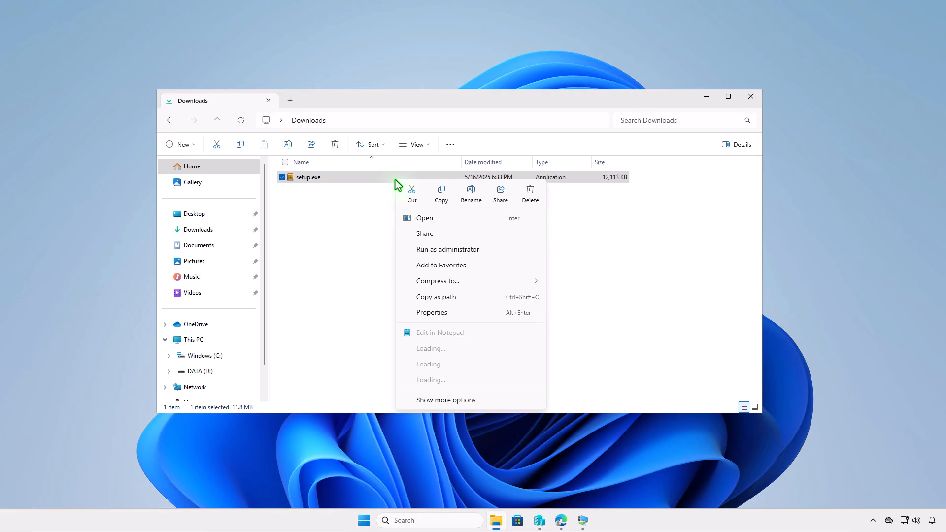
{"action": "left_click", "coordinate": [439, 195]}
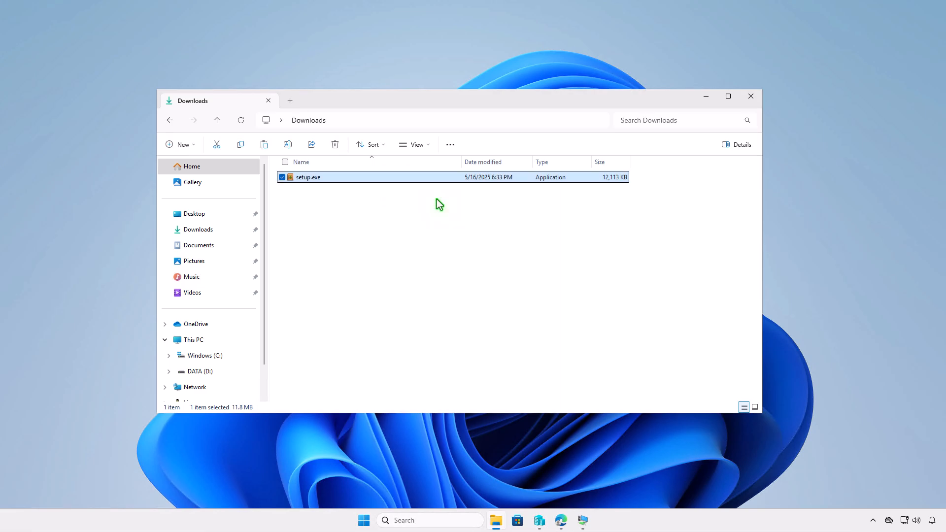
{"action": "left_click", "coordinate": [289, 103]}
{"action": "double_click", "coordinate": [464, 189]}
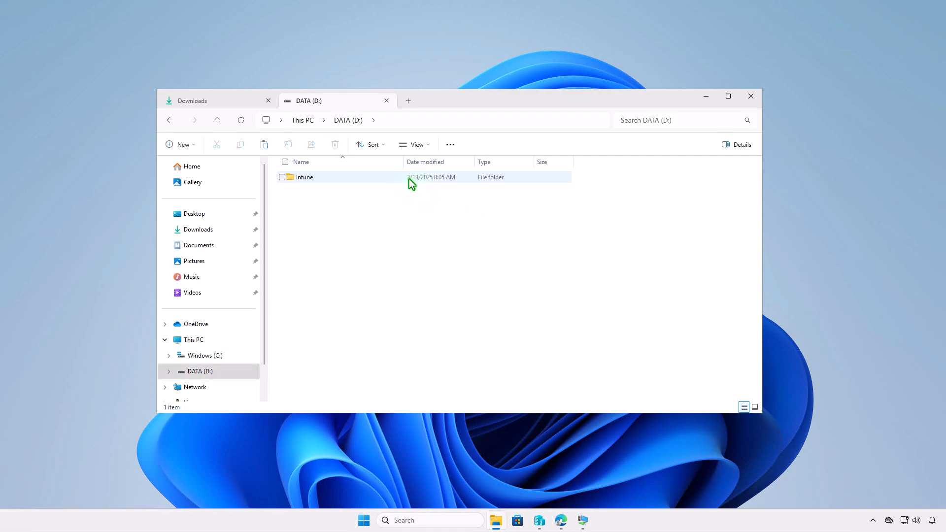
{"action": "double_click", "coordinate": [408, 179]}
{"action": "double_click", "coordinate": [358, 176]}
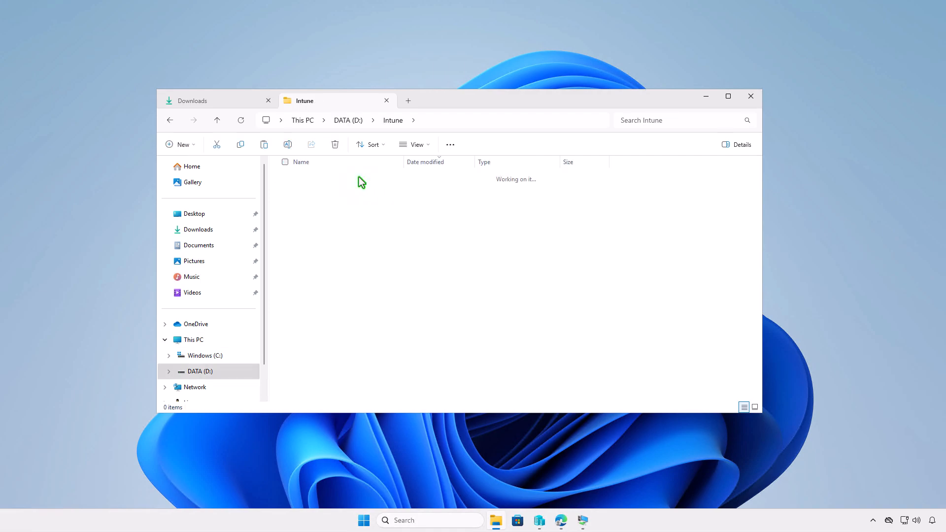
{"action": "right_click", "coordinate": [358, 208]}
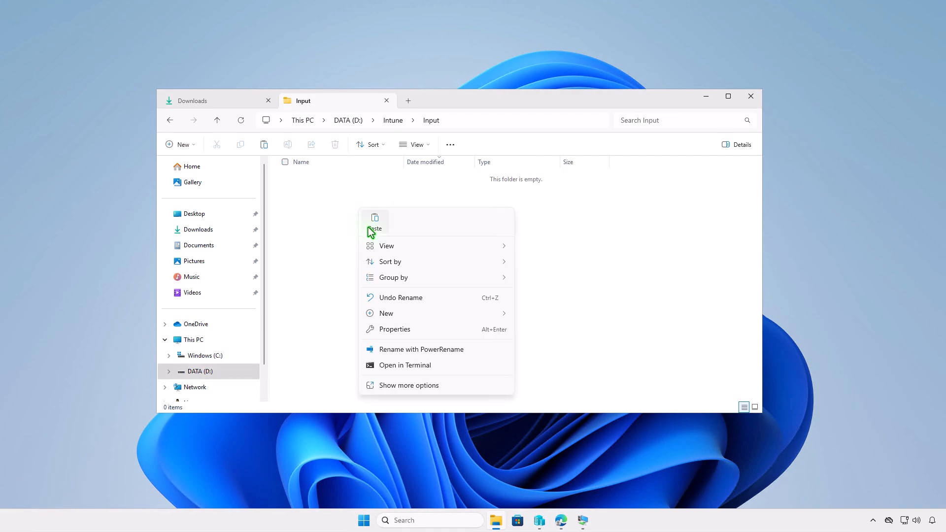
{"action": "left_click", "coordinate": [369, 228]}
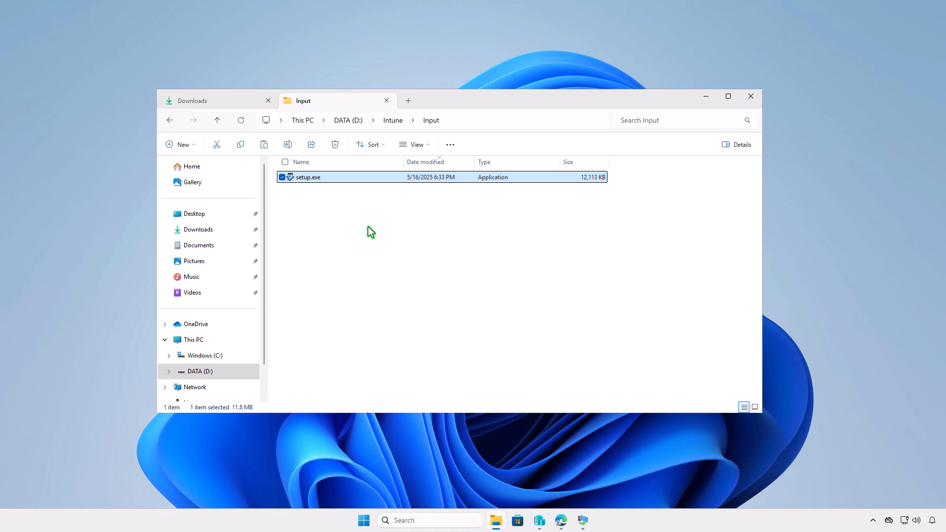
Go back to the D:\Intune folder, then minimize the File Explorer window.
{"action": "left_click", "coordinate": [389, 122]}
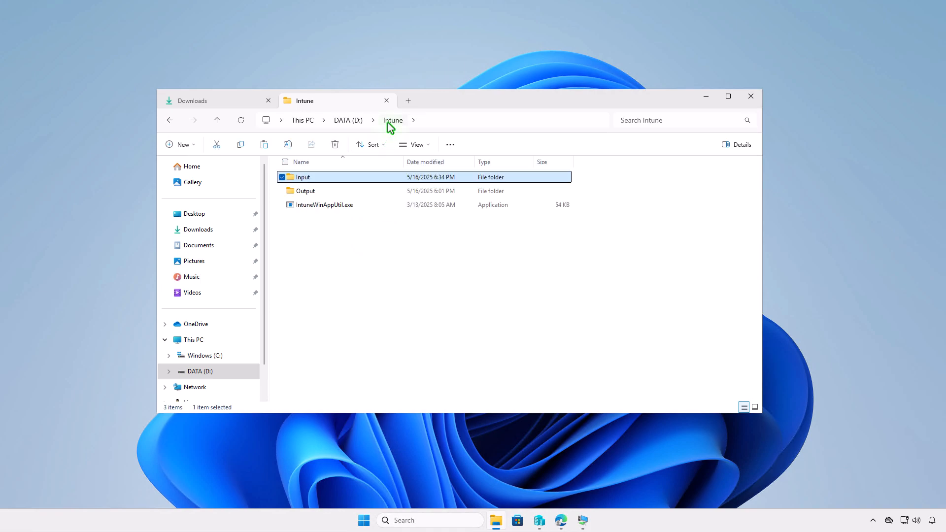
{"action": "left_click", "coordinate": [401, 265]}
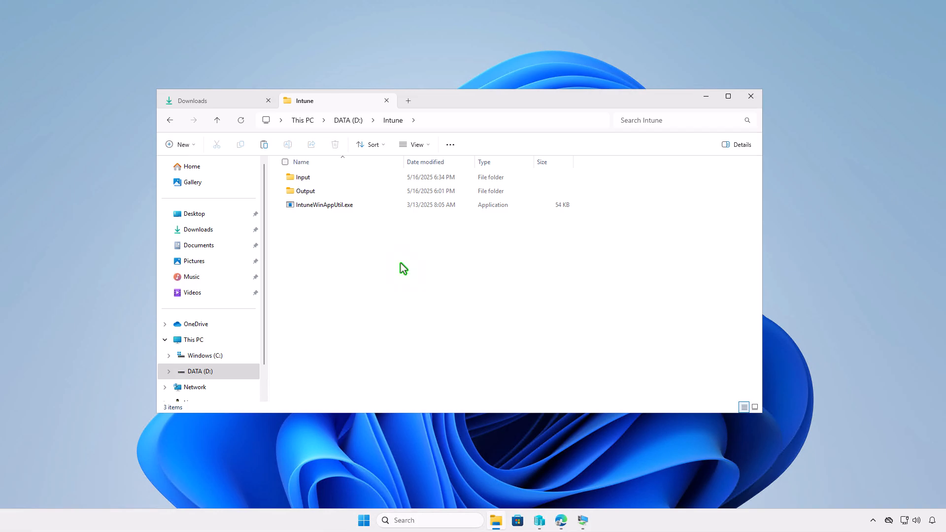
{"action": "left_click", "coordinate": [705, 101]}
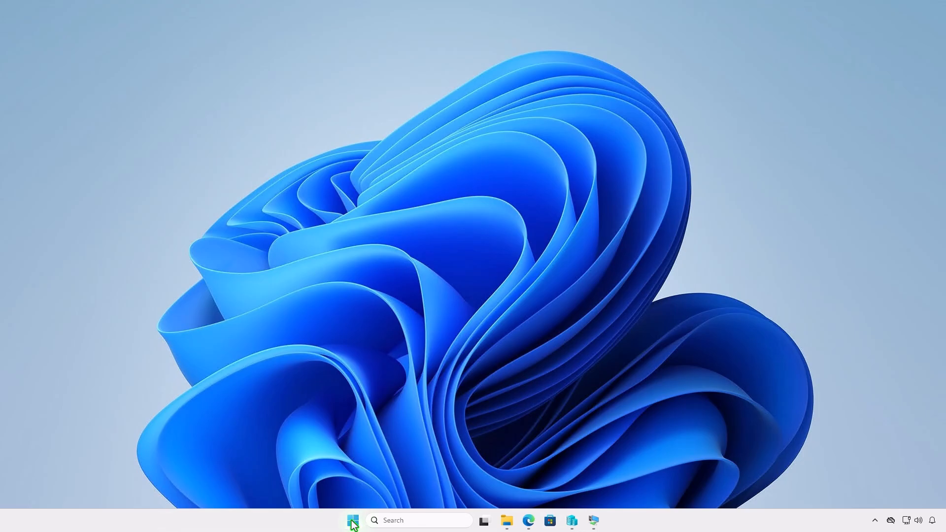
Open Windows PowerShell as administrator and change the working directory to D:\Intune.
{"action": "right_click", "coordinate": [353, 520]}
{"action": "left_click", "coordinate": [380, 382]}
{"action": "type", "text": "cd "}
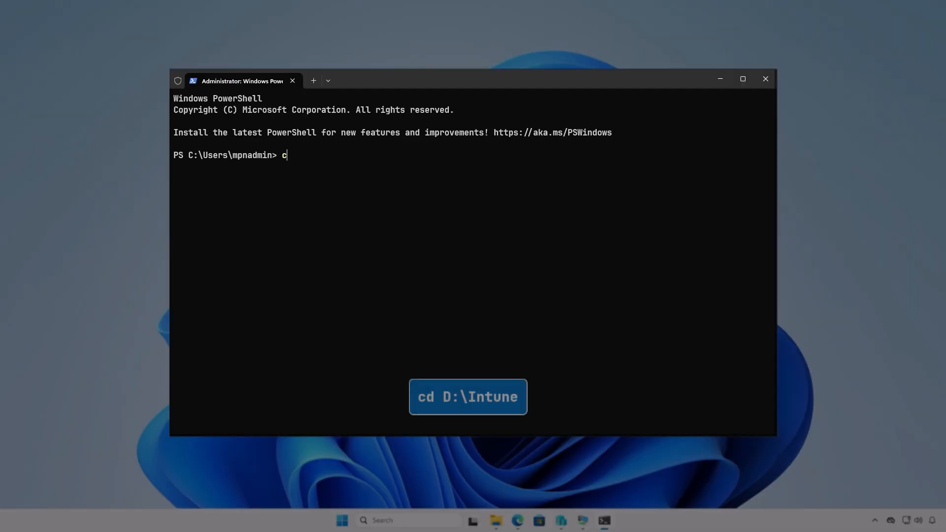
{"action": "type", "text": "d:\\"}
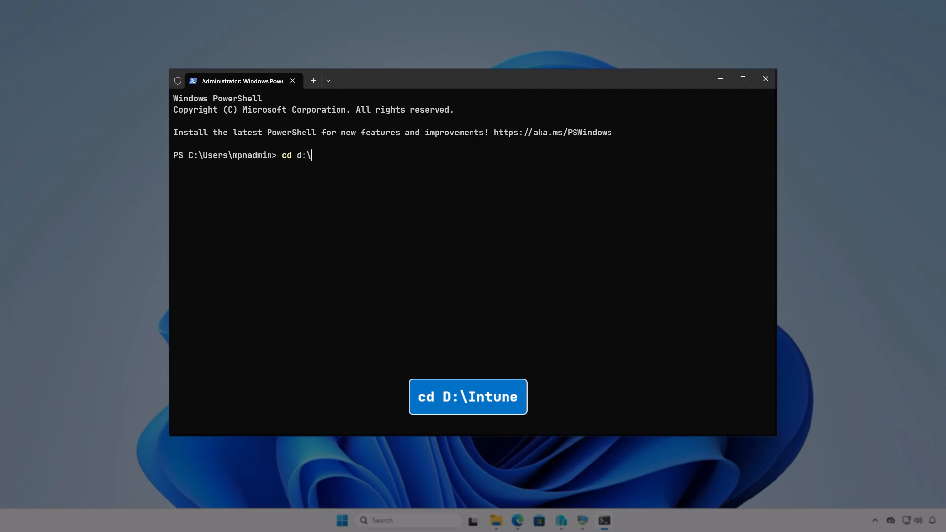
{"action": "type", "text": "in"}
{"action": "key", "text": "Tab"}
{"action": "key", "text": "Return"}
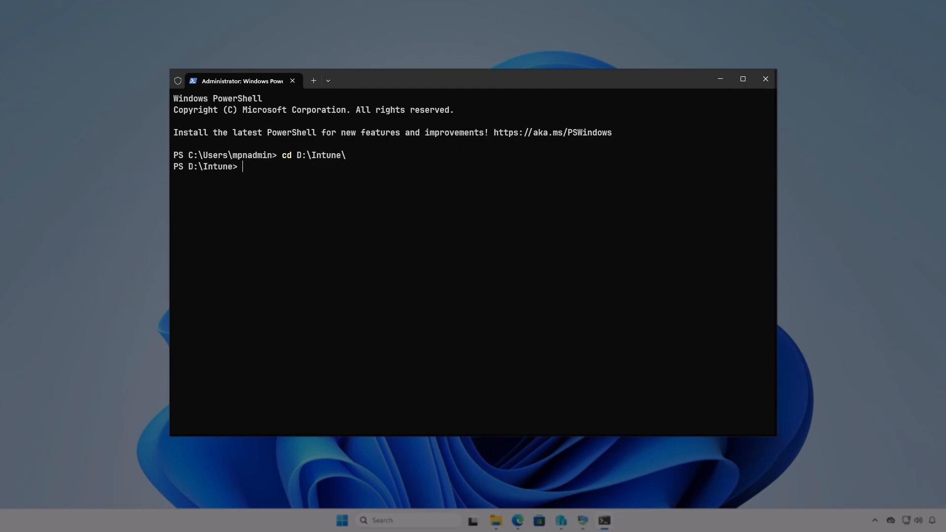
Run IntuneWinAppUtil.exe from the D:\Intune directory.
{"action": "key", "text": "Return"}
{"action": "type", "text": "in"}
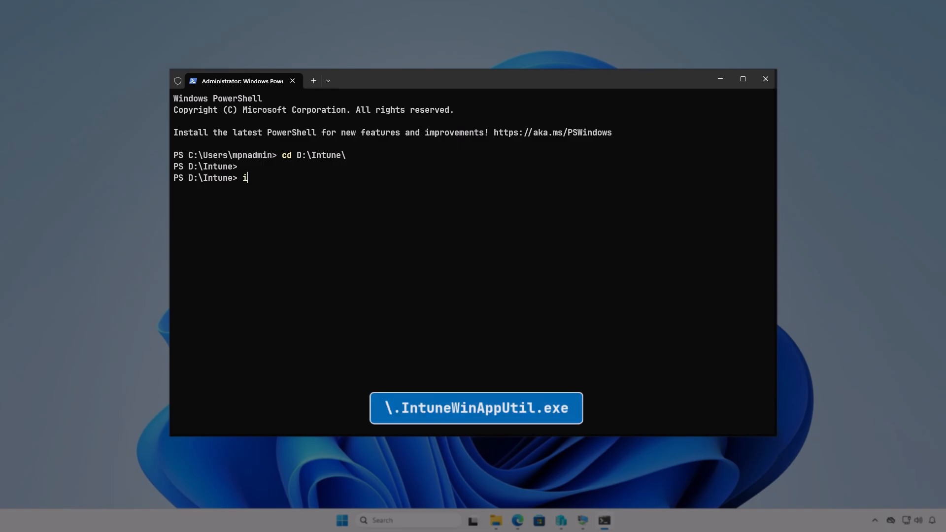
{"action": "type", "text": "te"}
{"action": "key", "text": "Tab"}
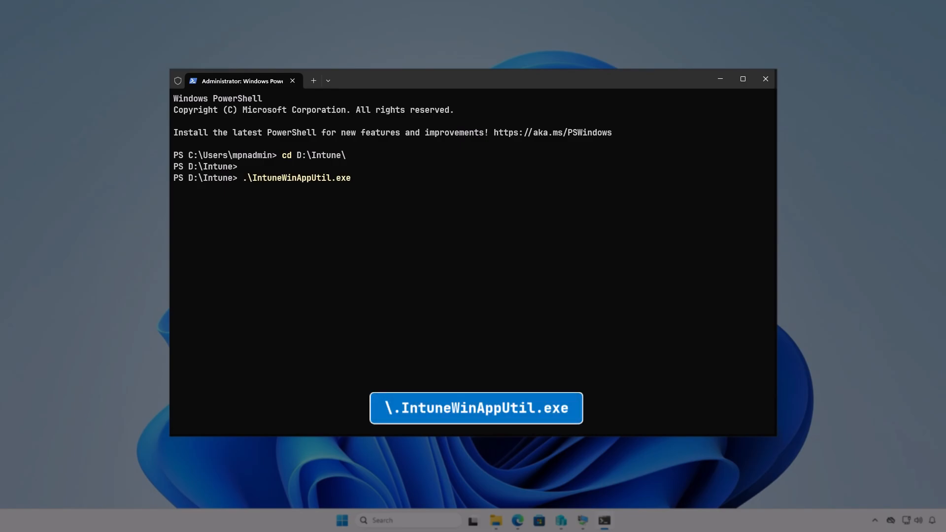
{"action": "key", "text": "Return"}
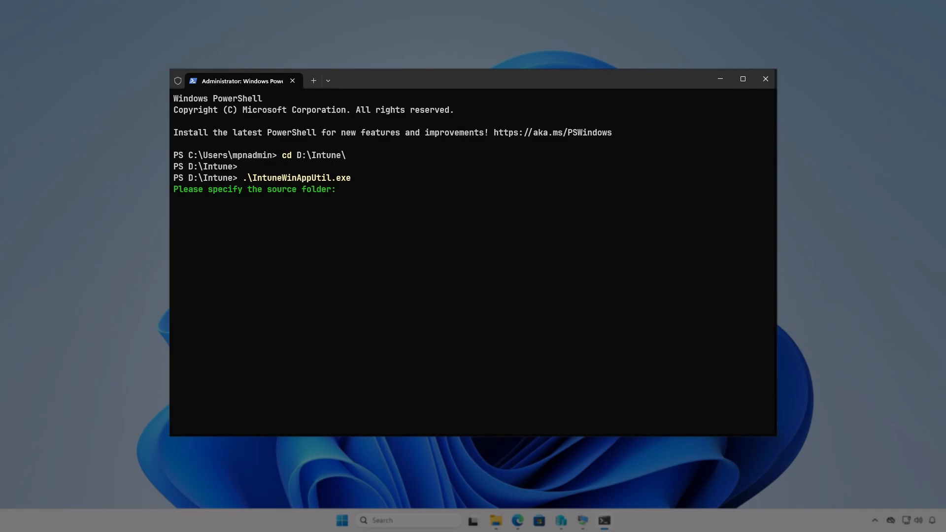
Specify D:\Intune\Input as the source folder and D:\Intune\Input\setup.exe as the setup file.
{"action": "type", "text": "D:\\I"}
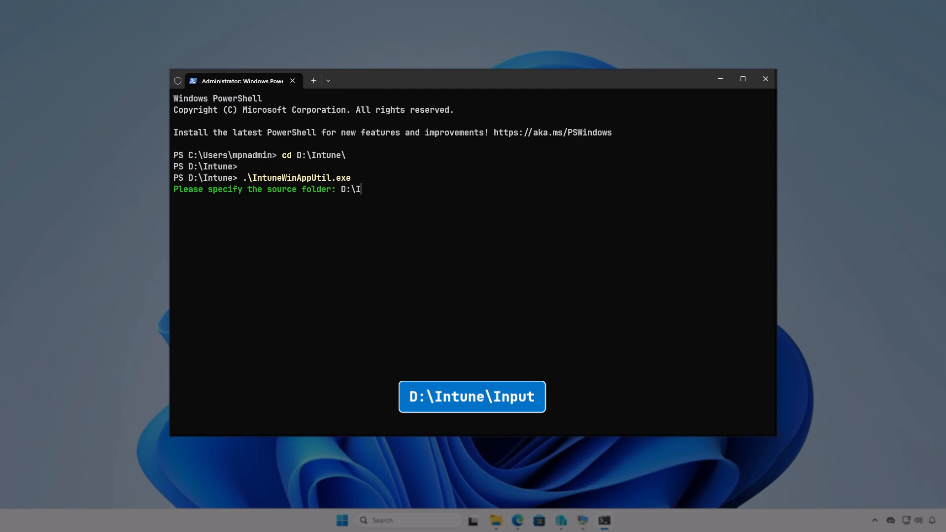
{"action": "type", "text": "ntune\\Input"}
{"action": "key", "text": "Return"}
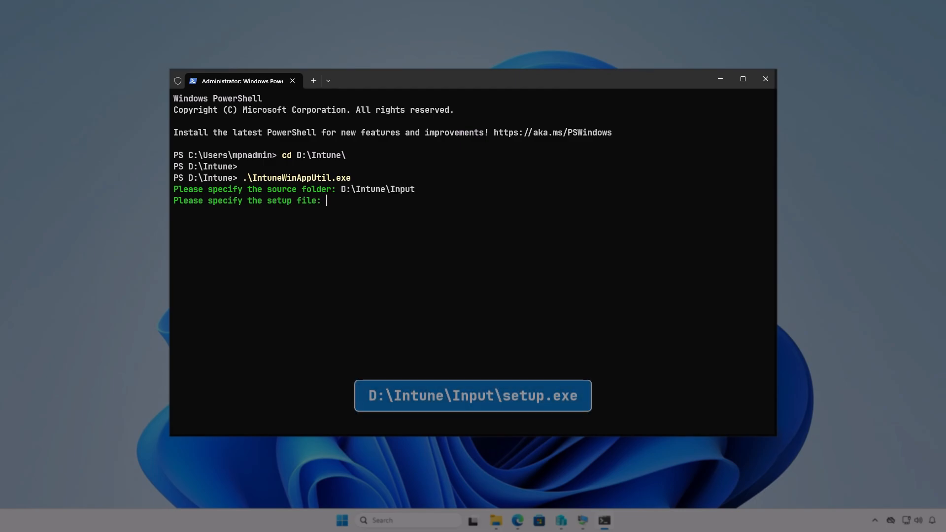
{"action": "type", "text": "D:\\Intune\\I"}
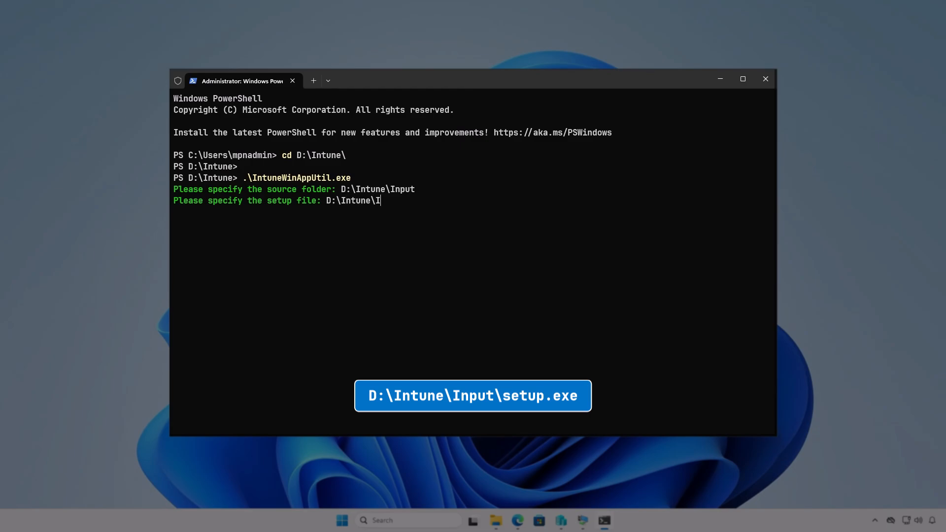
{"action": "type", "text": "nput\\setup.exe"}
{"action": "key", "text": "Return"}
Specify D:\Intune\Output as the output folder and decline a catalog folder to generate the package.
{"action": "type", "text": "D"}
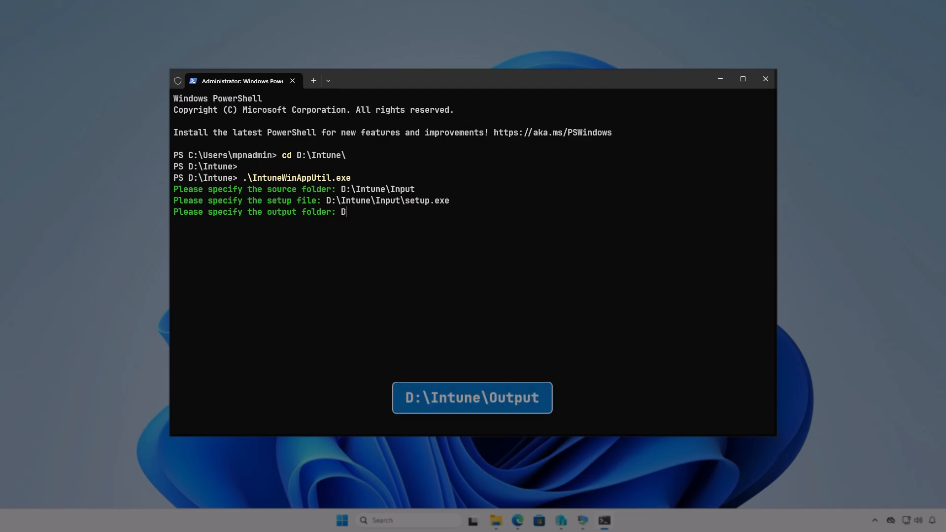
{"action": "type", "text": ":\\"}
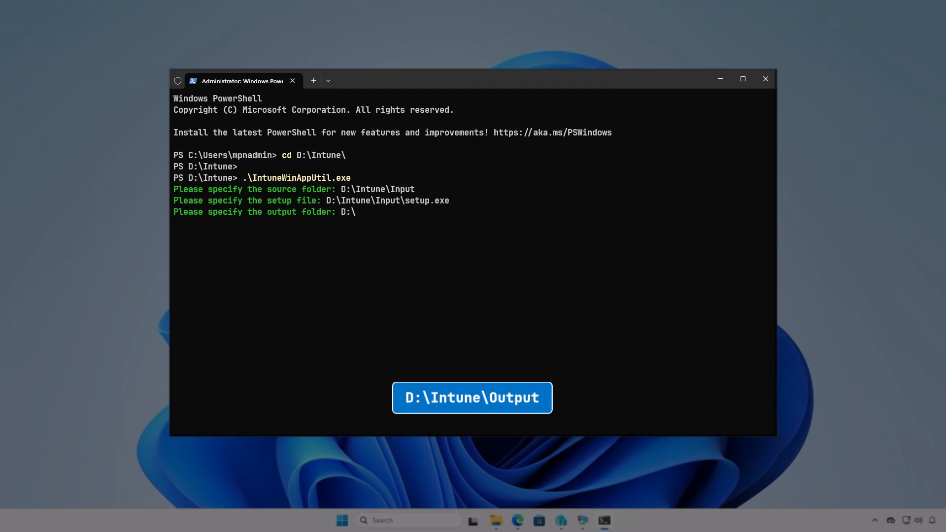
{"action": "type", "text": "Intune\\Output"}
{"action": "key", "text": "Return"}
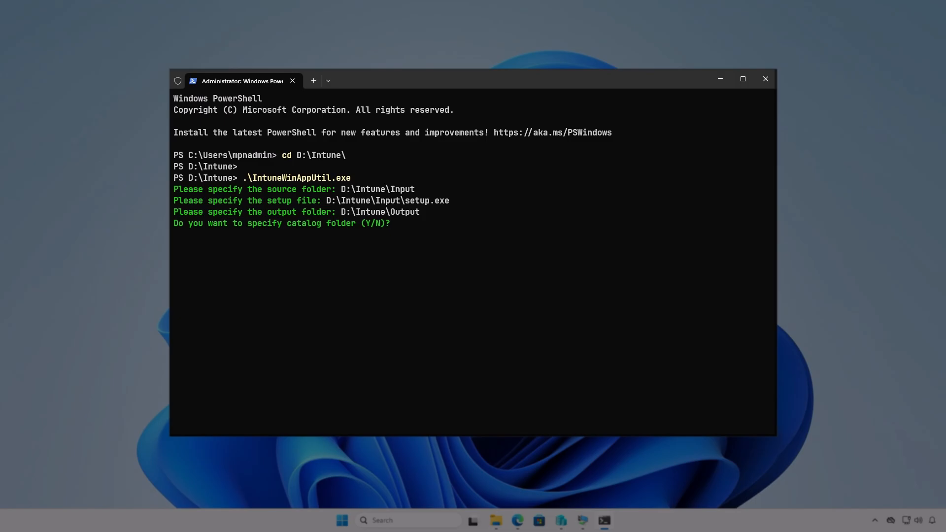
{"action": "key", "text": "n"}
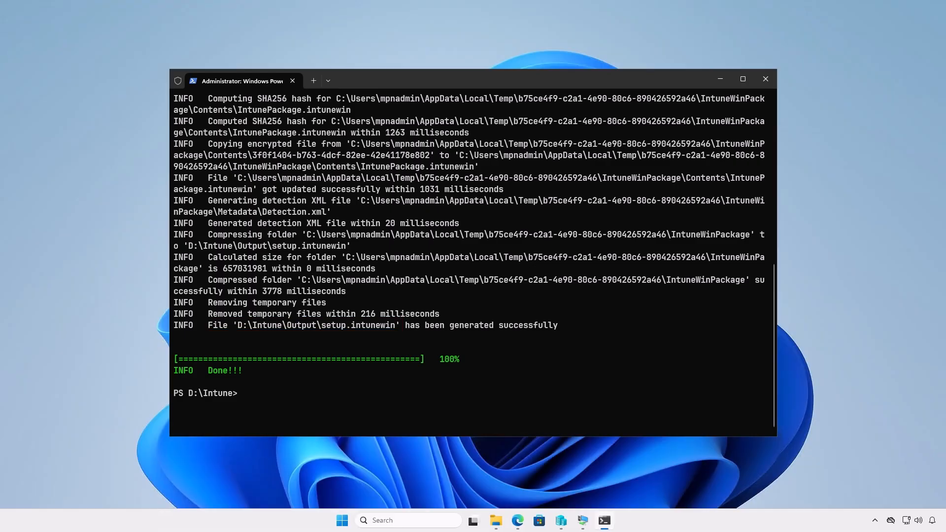
Minimize PowerShell and check the D:\Intune\Output folder in File Explorer for the generated package, then minimize File Explorer.
{"action": "left_click", "coordinate": [722, 80]}
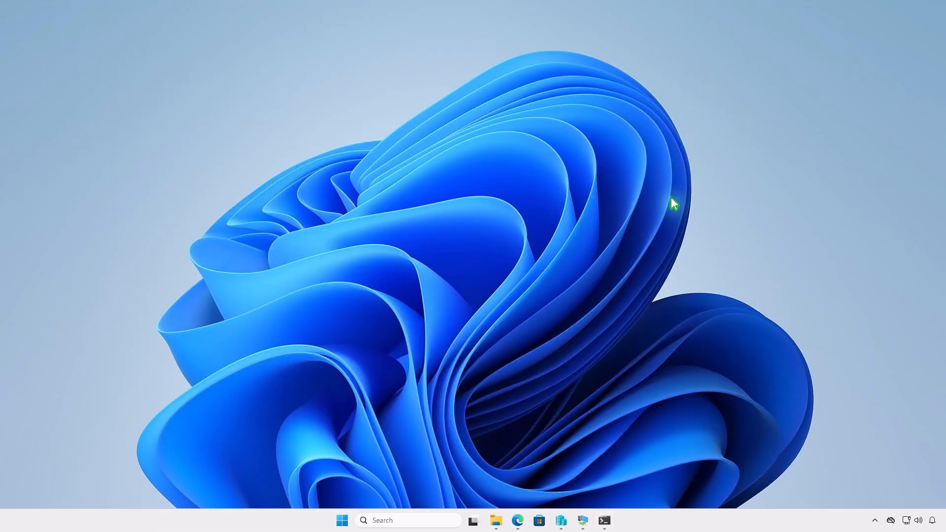
{"action": "left_click", "coordinate": [497, 522]}
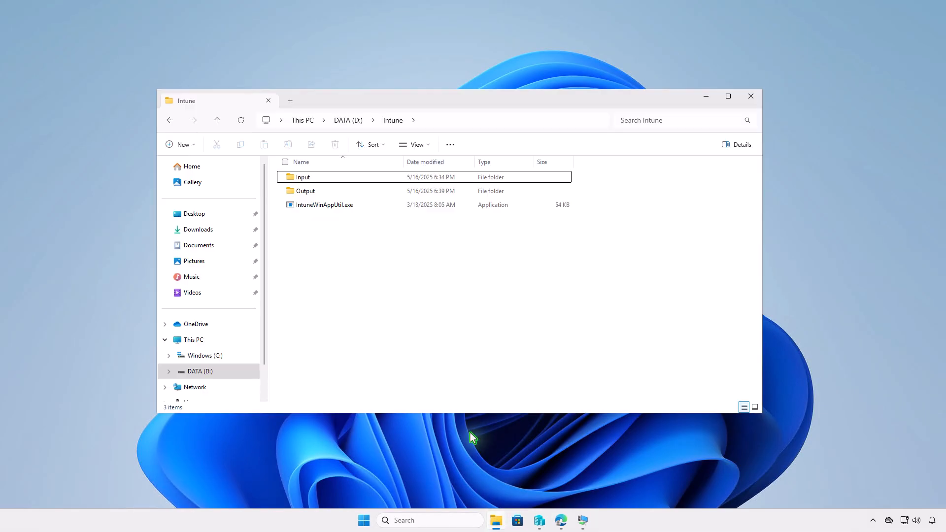
{"action": "double_click", "coordinate": [382, 192]}
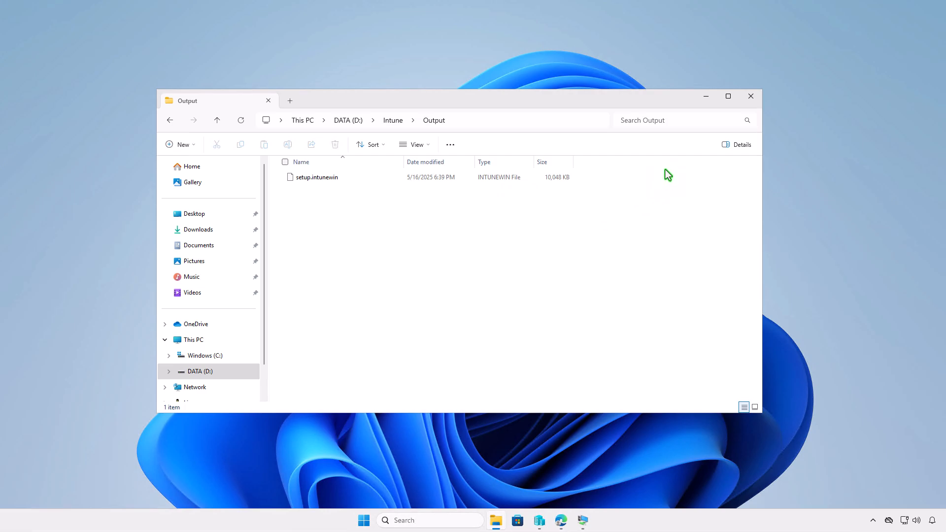
{"action": "left_click", "coordinate": [706, 97]}
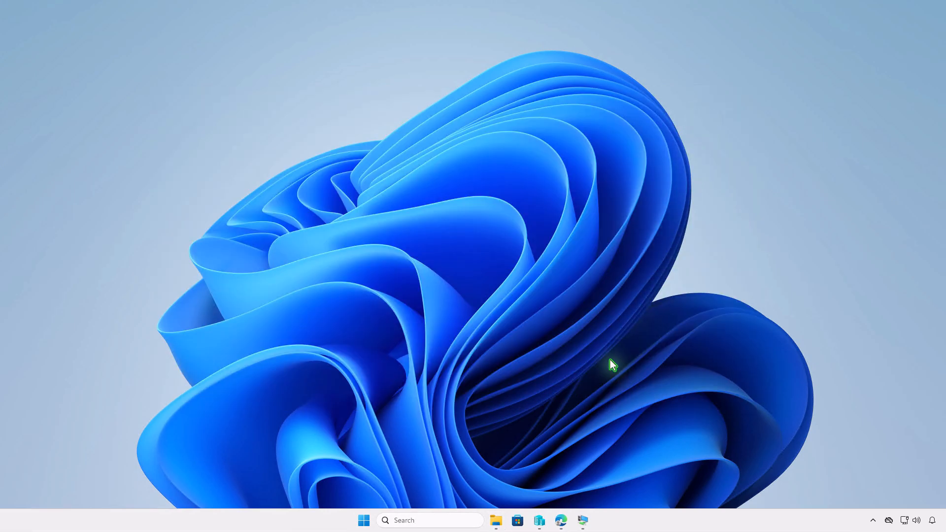
Switch to the Microsoft Intune admin center in Edge and open the Windows apps list.
{"action": "left_click", "coordinate": [561, 521]}
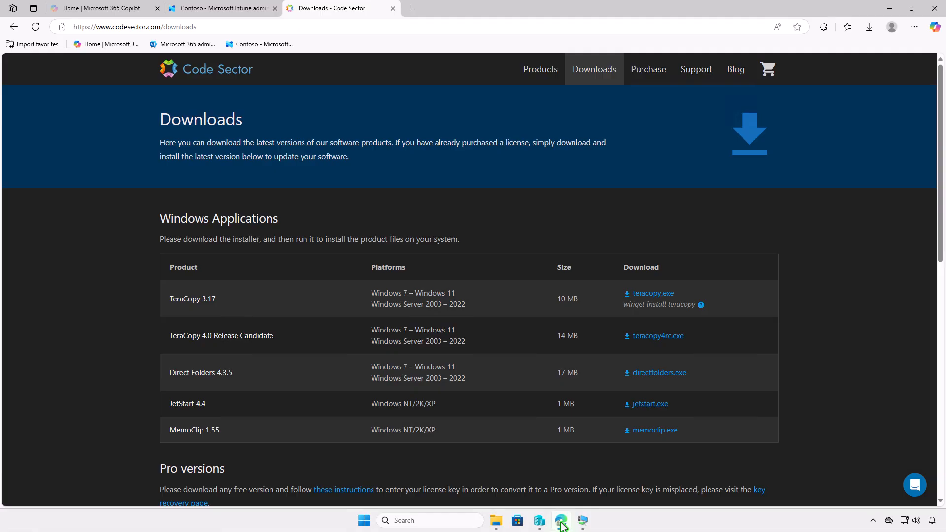
{"action": "left_click", "coordinate": [253, 14]}
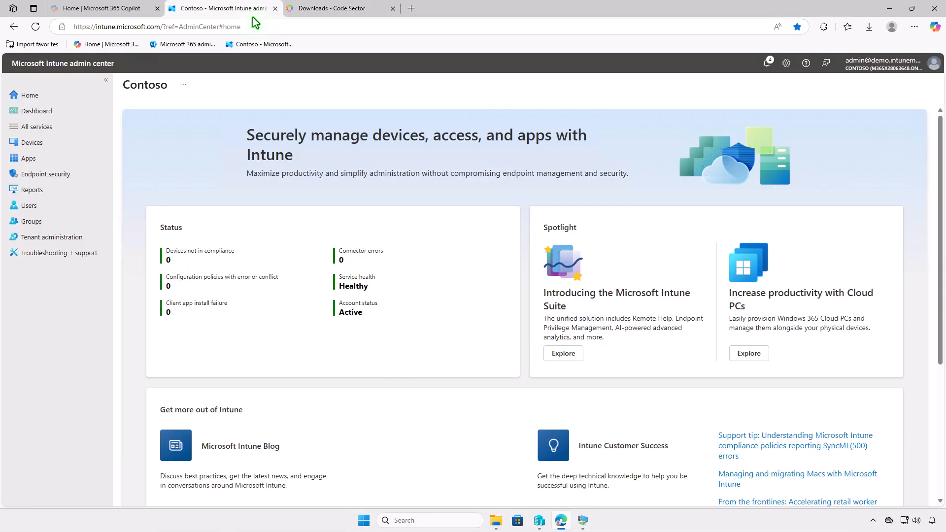
{"action": "left_click", "coordinate": [69, 159]}
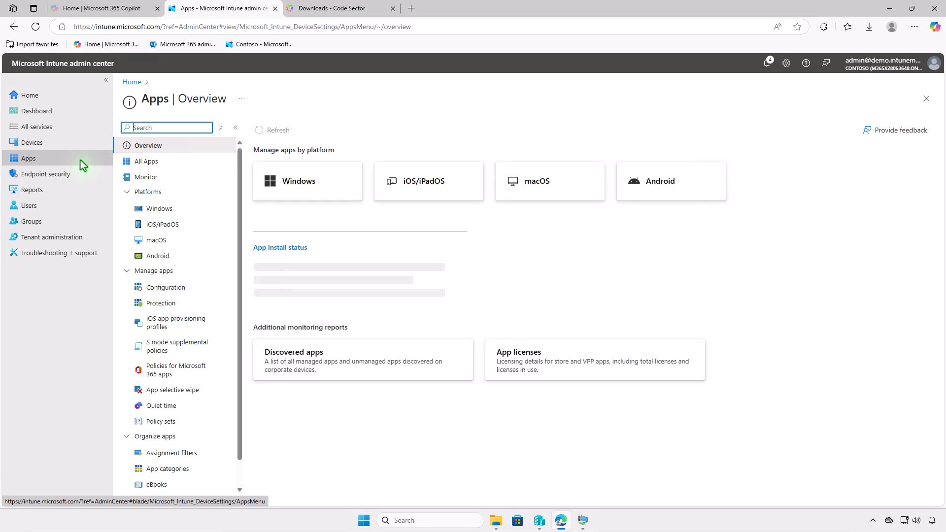
{"action": "left_click", "coordinate": [181, 210]}
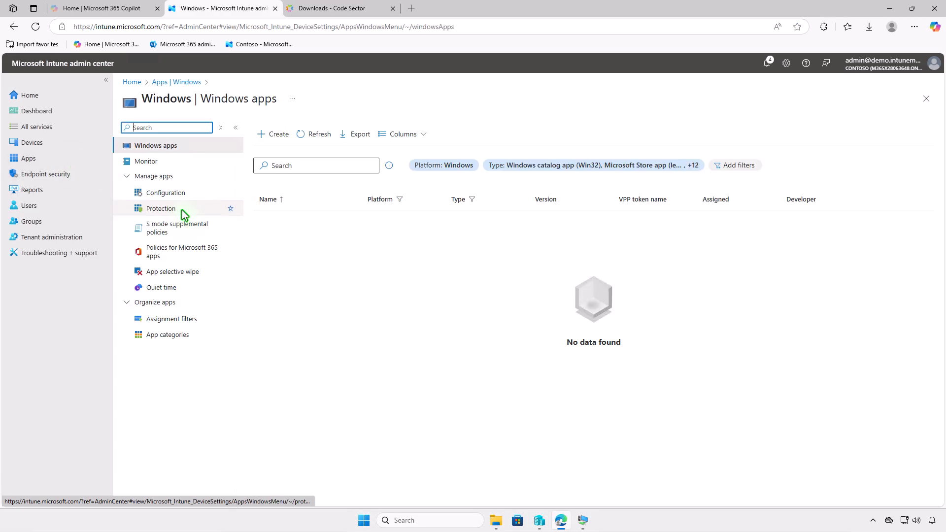
Start creating a new app with the app type Windows app (Win32).
{"action": "left_click", "coordinate": [277, 141]}
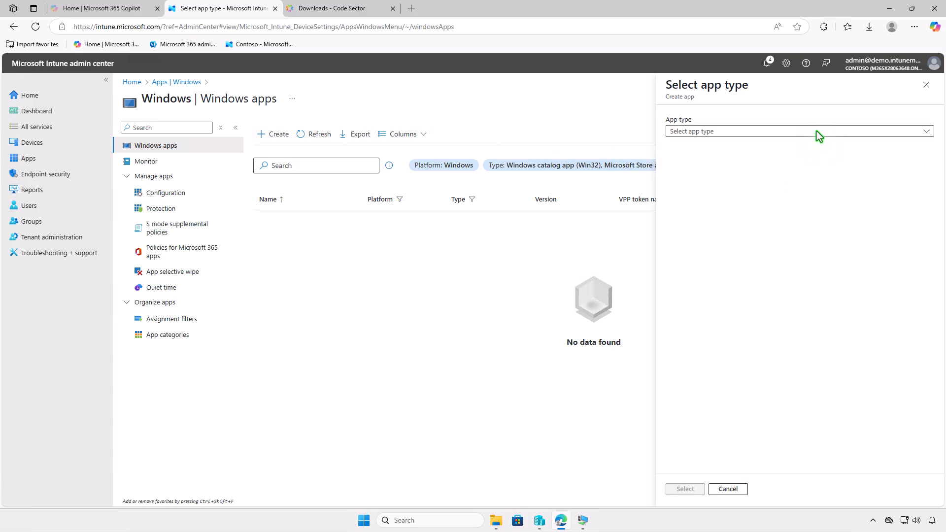
{"action": "left_click", "coordinate": [817, 132]}
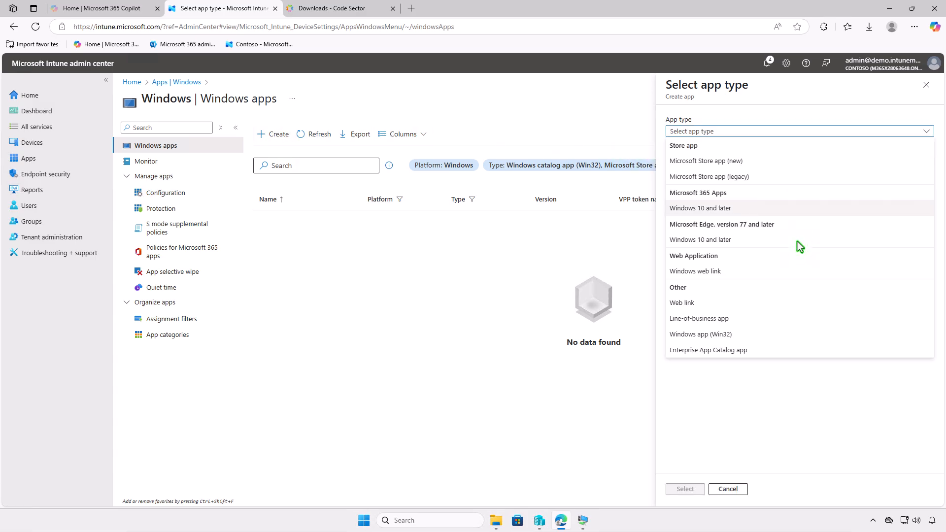
{"action": "left_click", "coordinate": [764, 333]}
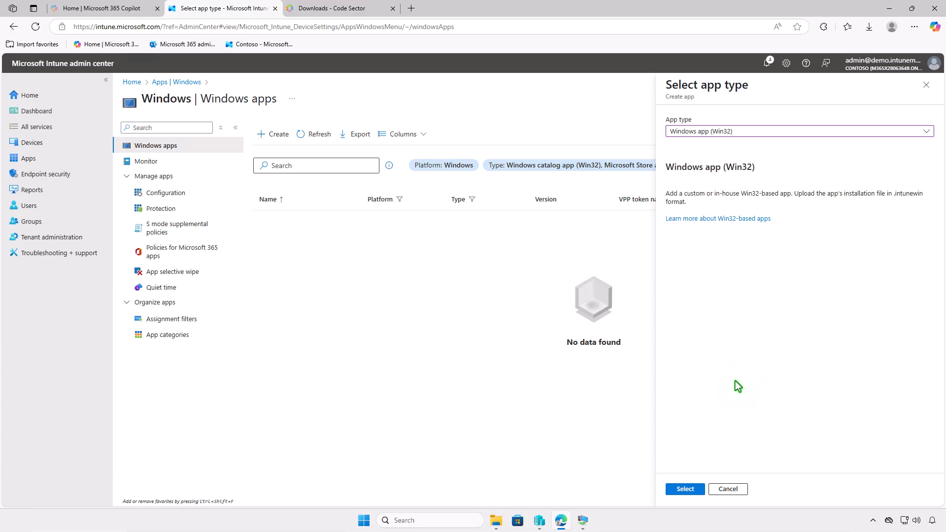
{"action": "left_click", "coordinate": [689, 488]}
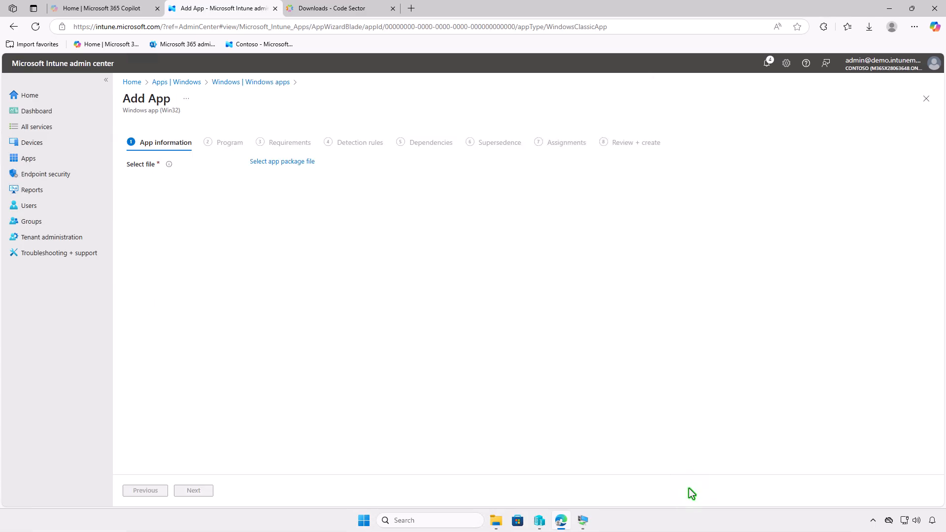
Set setup.intunewin from D:\Intune\Output as the app package file.
{"action": "left_click", "coordinate": [311, 163]}
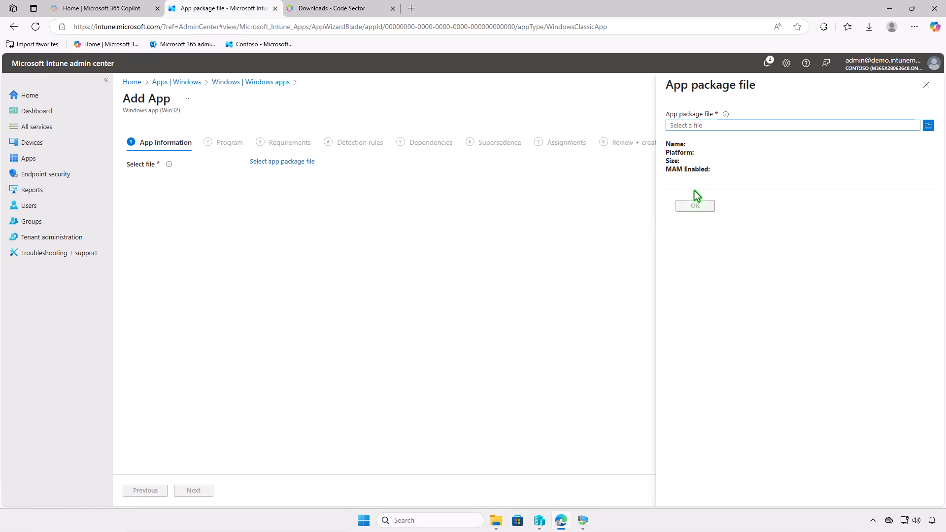
{"action": "left_click", "coordinate": [761, 127]}
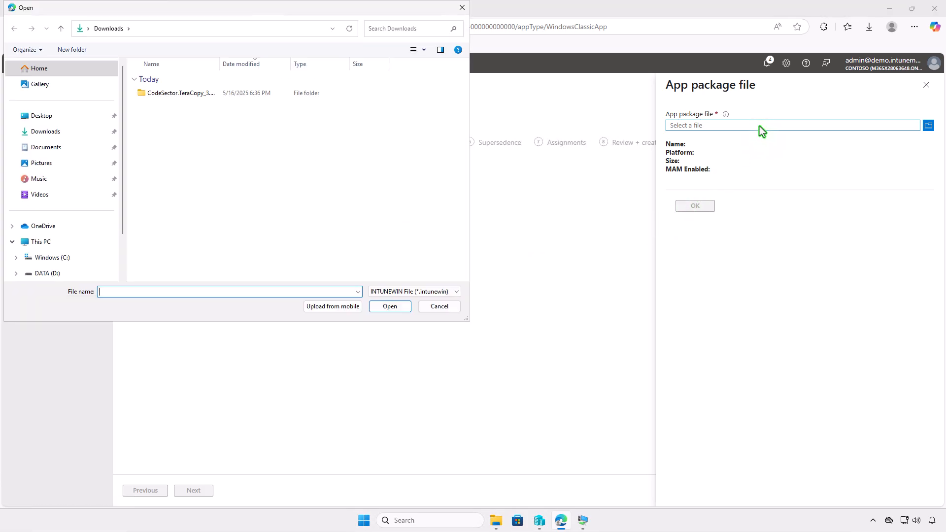
{"action": "left_click", "coordinate": [80, 242]}
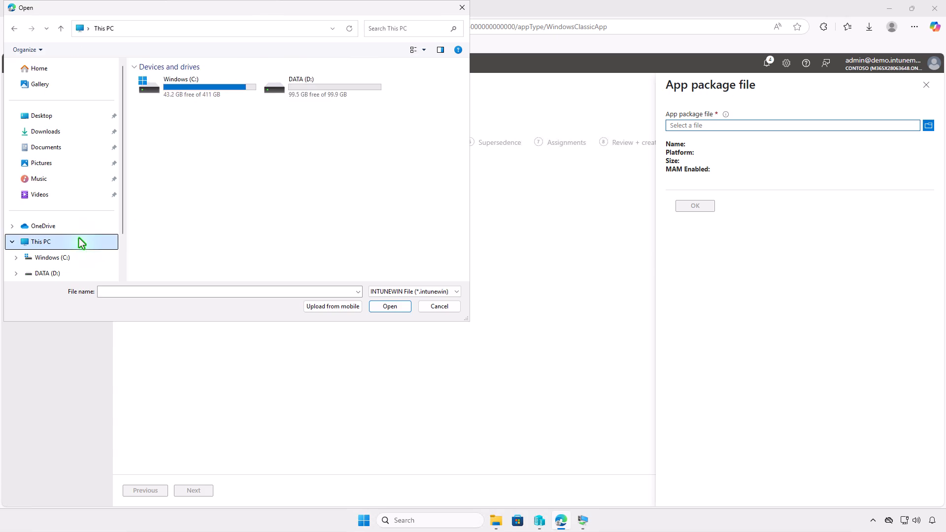
{"action": "double_click", "coordinate": [333, 93]}
{"action": "double_click", "coordinate": [232, 79]}
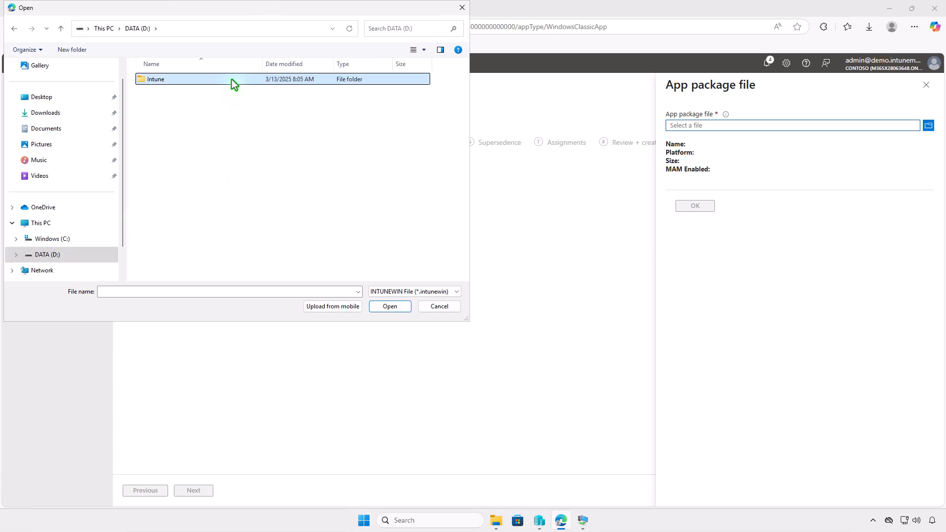
{"action": "double_click", "coordinate": [191, 92]}
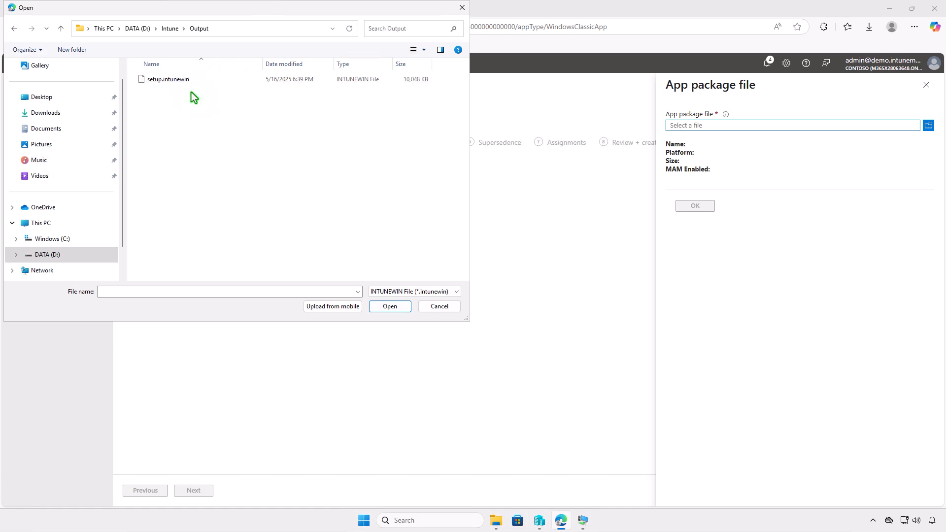
{"action": "left_click", "coordinate": [184, 82]}
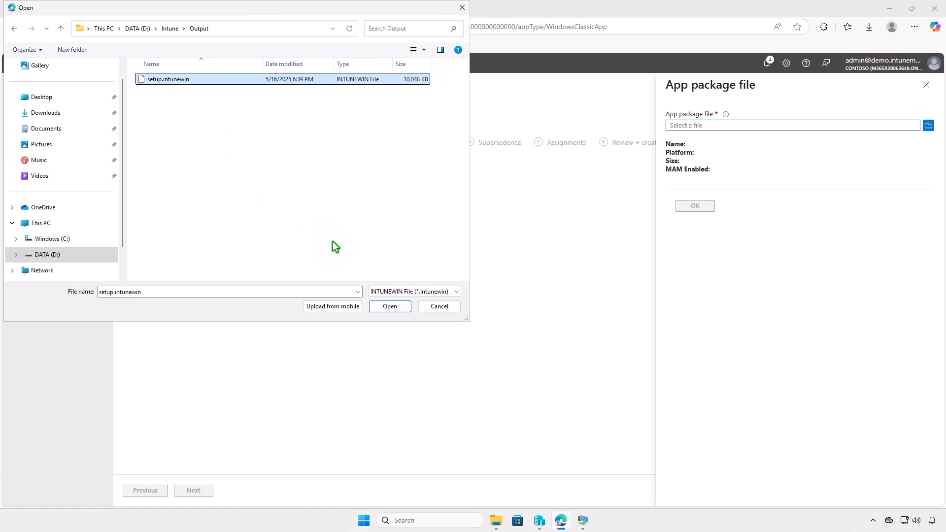
{"action": "left_click", "coordinate": [384, 309]}
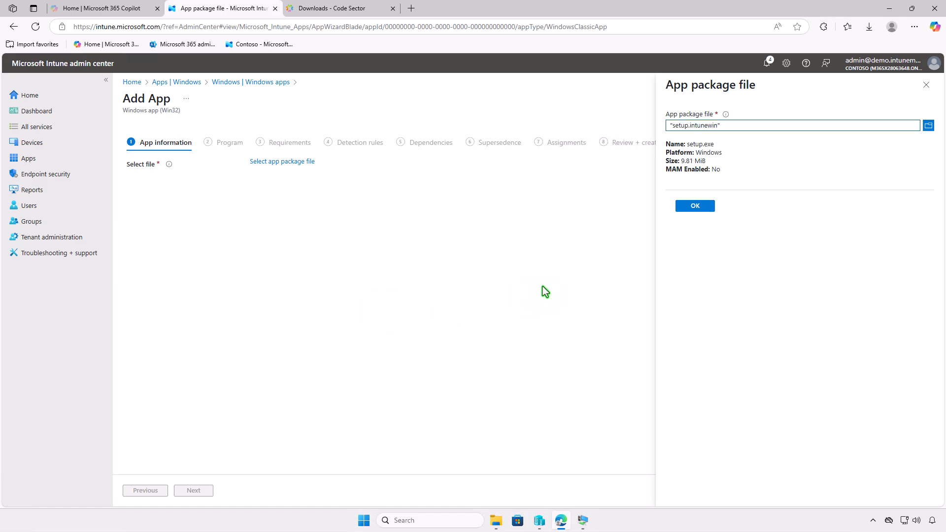
{"action": "left_click", "coordinate": [695, 206]}
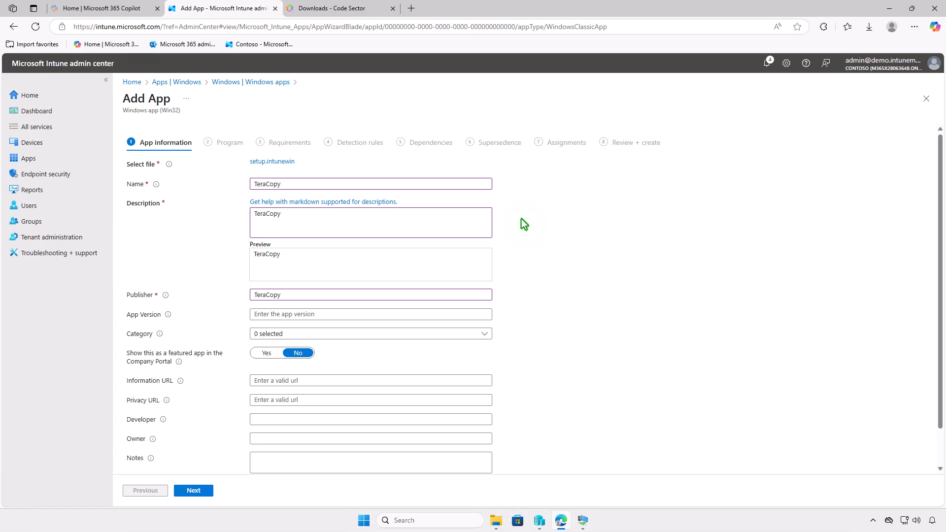
Upload images.jpg from the Downloads folder as the app logo and continue to the Program settings.
{"action": "scroll", "coordinate": [521, 219], "scroll_direction": "down", "scroll_amount": 2}
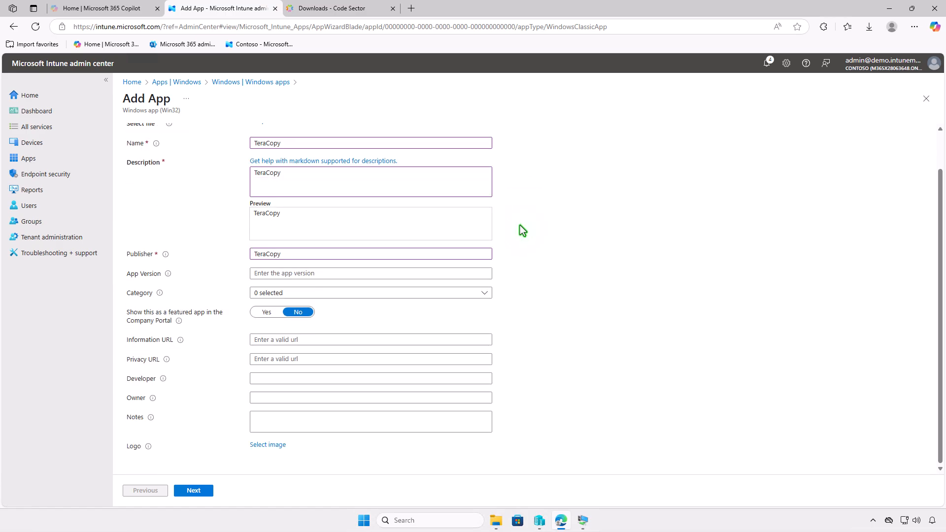
{"action": "left_click", "coordinate": [283, 446]}
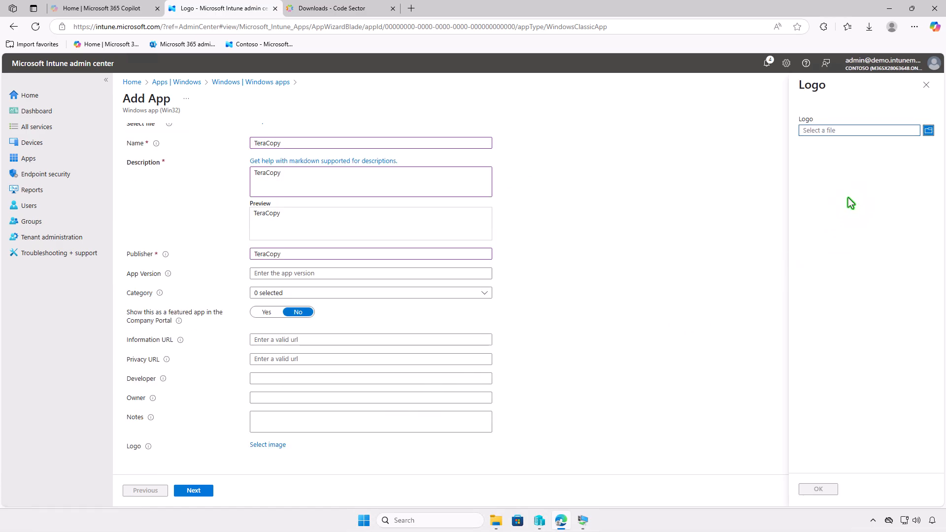
{"action": "left_click", "coordinate": [871, 131]}
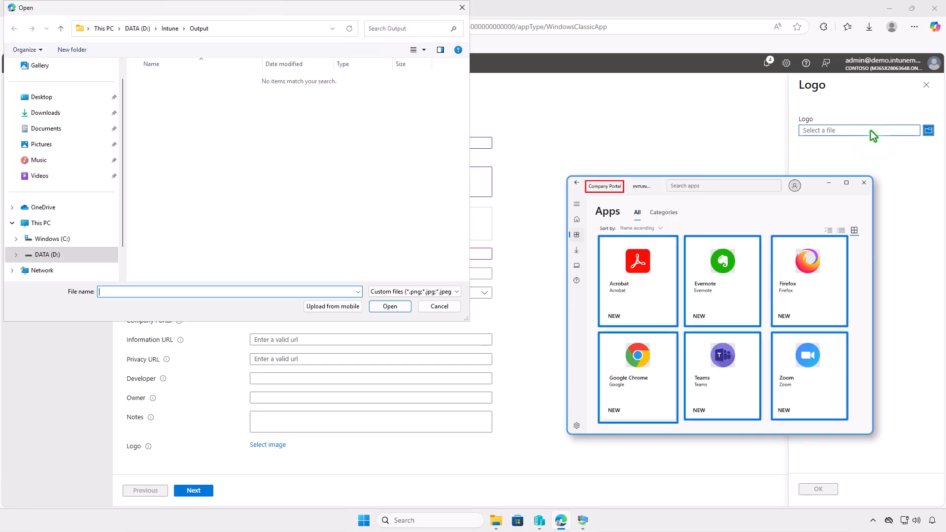
{"action": "left_click", "coordinate": [73, 116]}
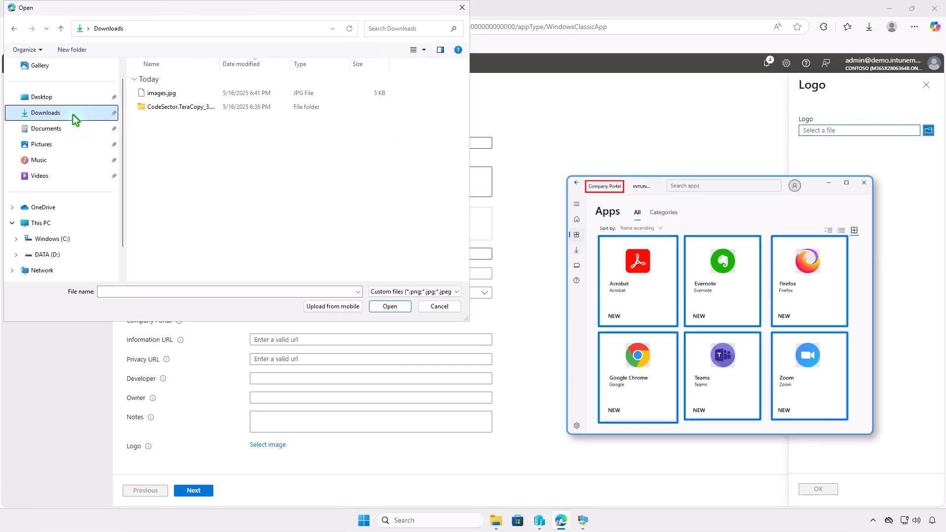
{"action": "left_click", "coordinate": [190, 94]}
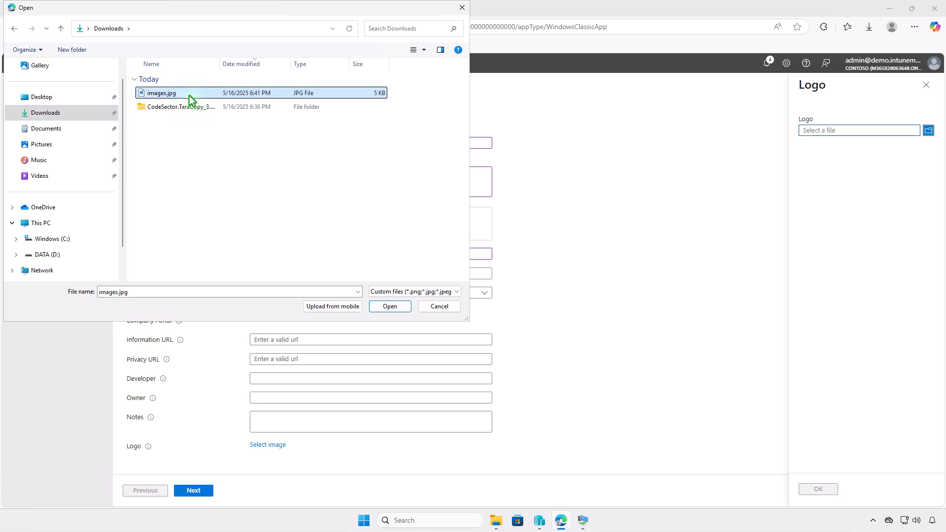
{"action": "left_click", "coordinate": [388, 306]}
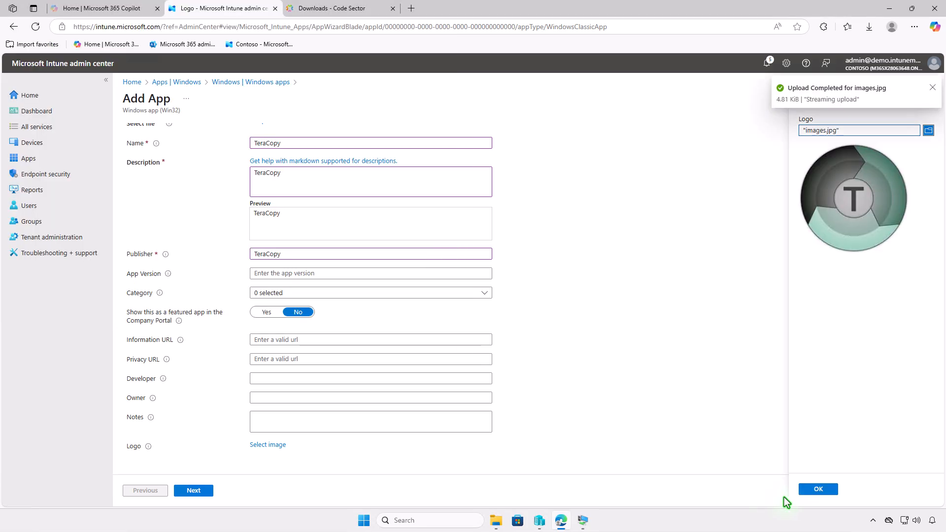
{"action": "left_click", "coordinate": [818, 490]}
{"action": "scroll", "coordinate": [644, 427], "scroll_direction": "down", "scroll_amount": 2}
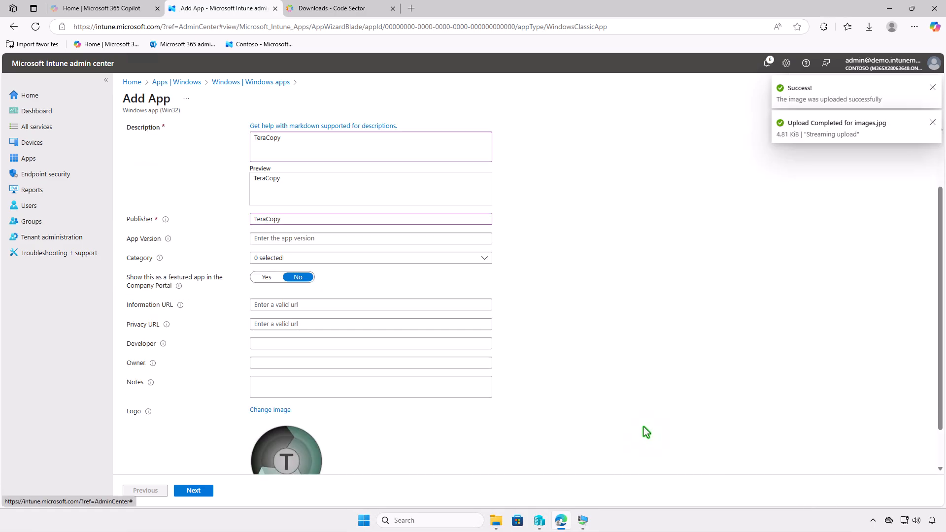
{"action": "left_click", "coordinate": [205, 492]}
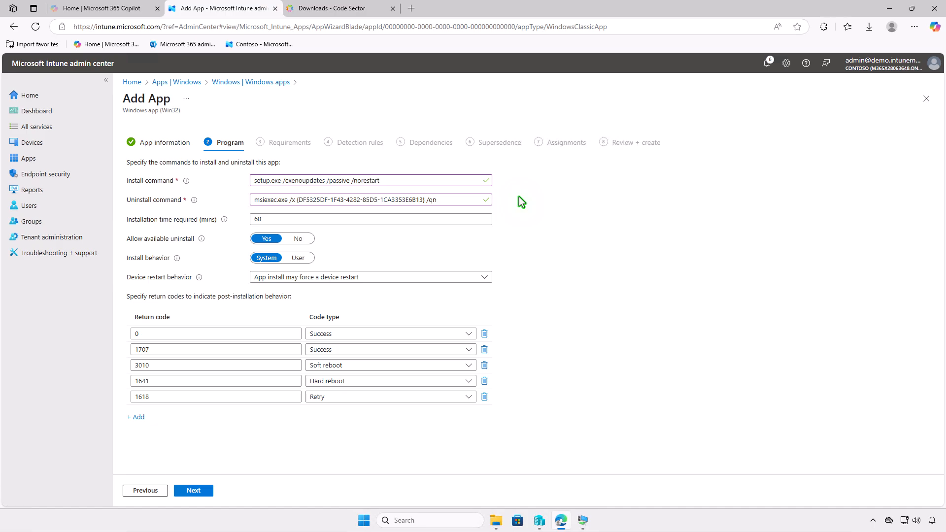
Accept the program settings and set the requirements to 64-bit architecture with minimum operating system Windows 10 1607.
{"action": "left_click", "coordinate": [210, 491]}
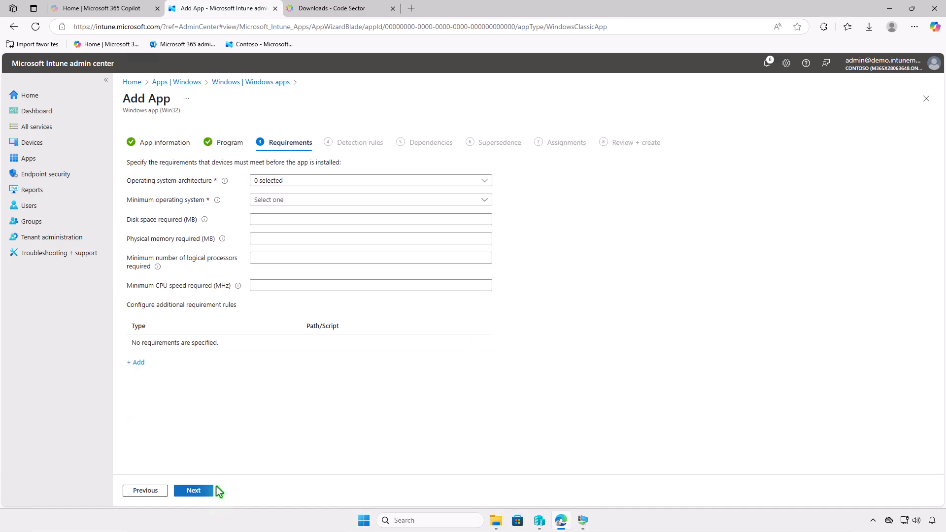
{"action": "left_click", "coordinate": [360, 180]}
{"action": "left_click", "coordinate": [259, 210]}
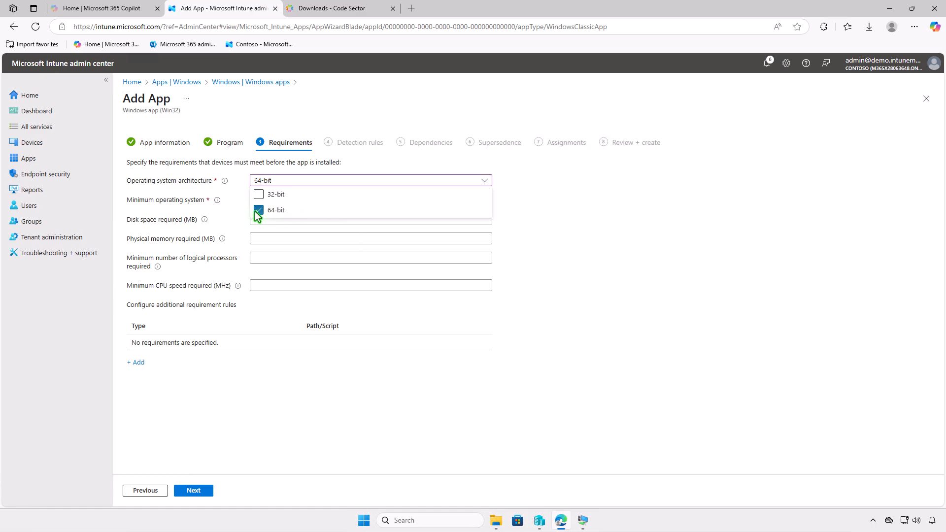
{"action": "left_click", "coordinate": [238, 217]}
{"action": "left_click", "coordinate": [312, 200]}
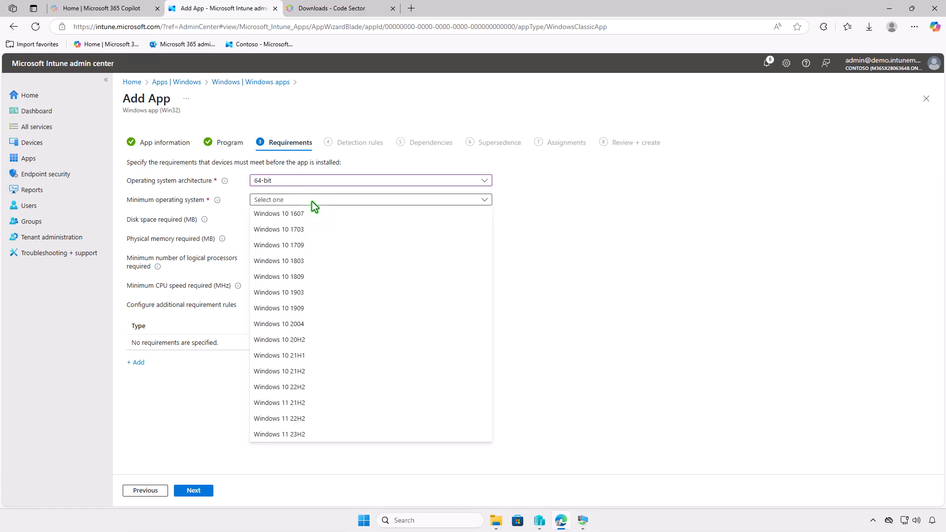
{"action": "left_click", "coordinate": [314, 213]}
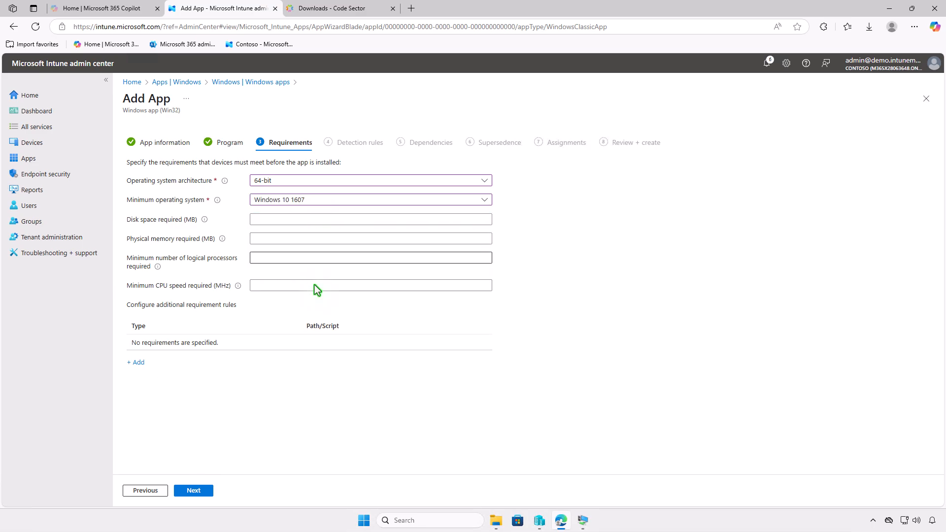
{"action": "left_click", "coordinate": [208, 491]}
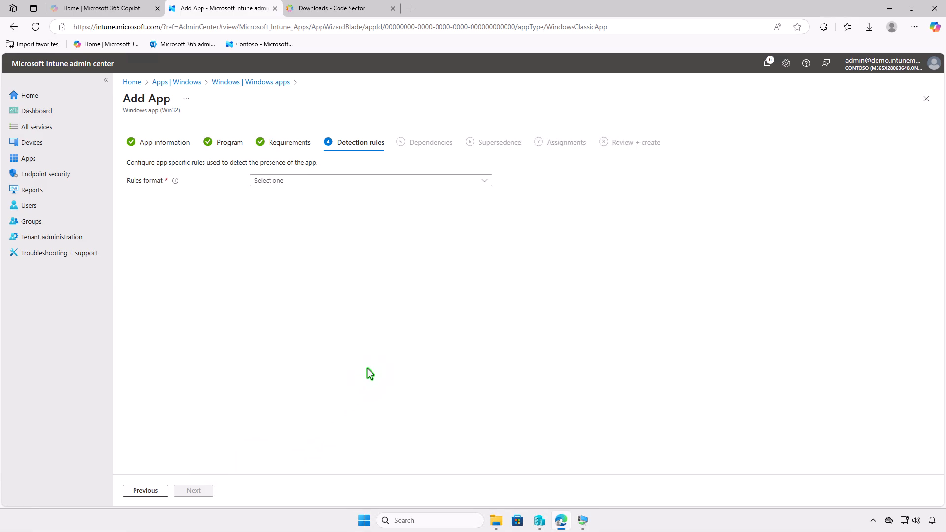
Manually configure detection rules by adding an MSI rule with product code {DF5325DF-1F43-4282-85D5-1CA3353E6B13}.
{"action": "left_click", "coordinate": [434, 179]}
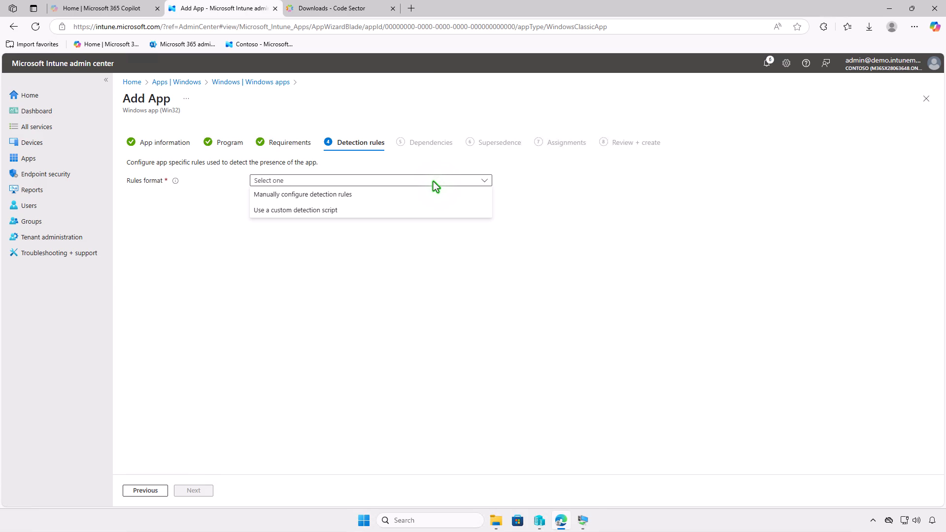
{"action": "left_click", "coordinate": [427, 196]}
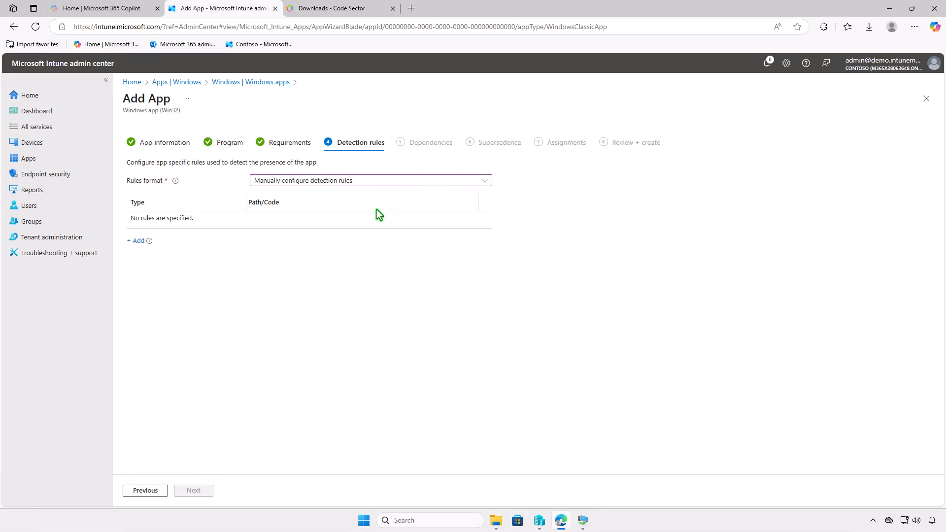
{"action": "left_click", "coordinate": [139, 241]}
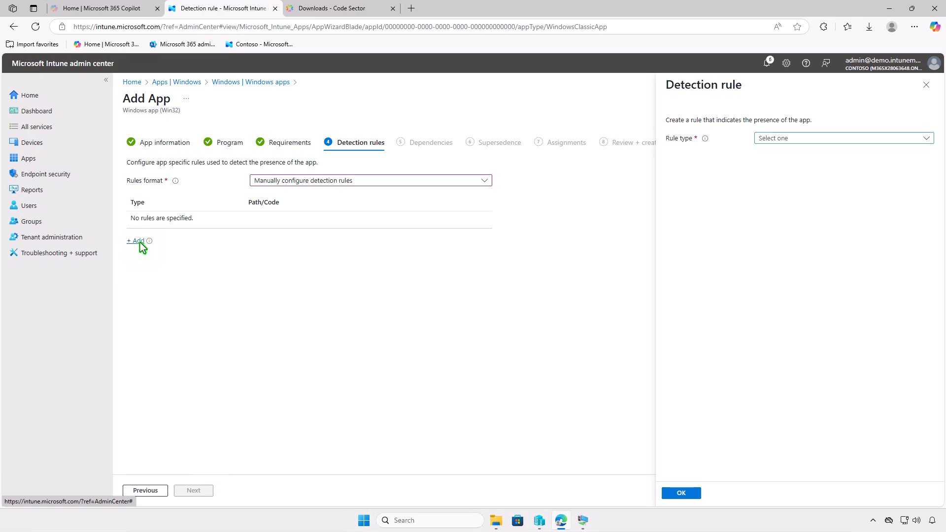
{"action": "left_click", "coordinate": [849, 136]}
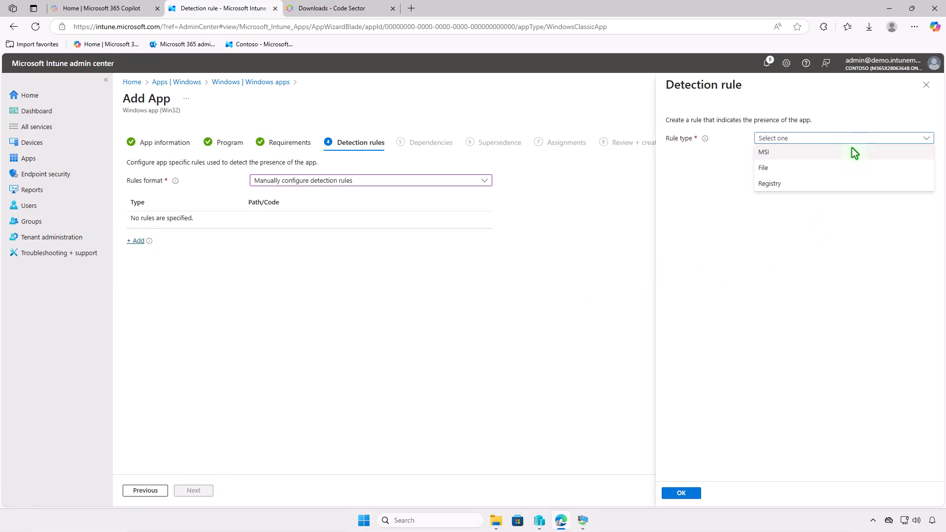
{"action": "left_click", "coordinate": [855, 153]}
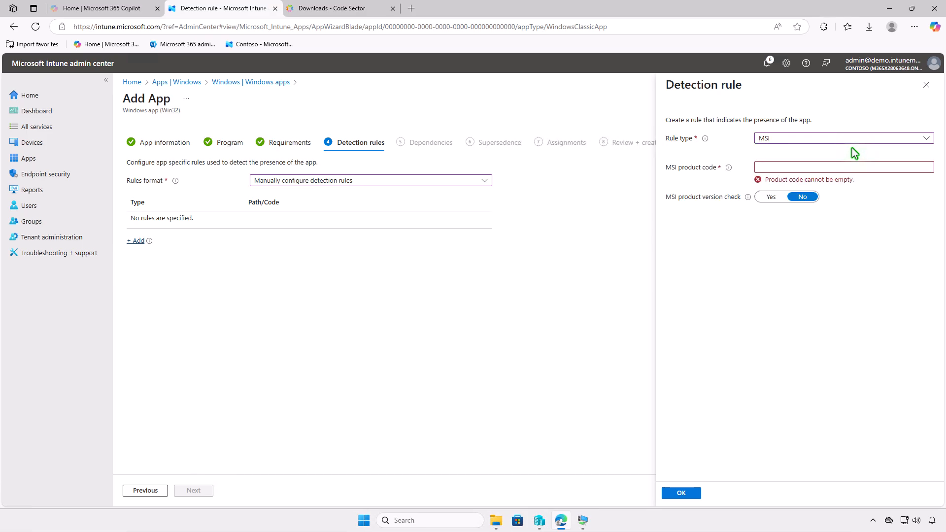
{"action": "left_click", "coordinate": [897, 167]}
{"action": "type", "text": "{DF5325DF-1F43-4282-85D5-1CA3353E6B13}"}
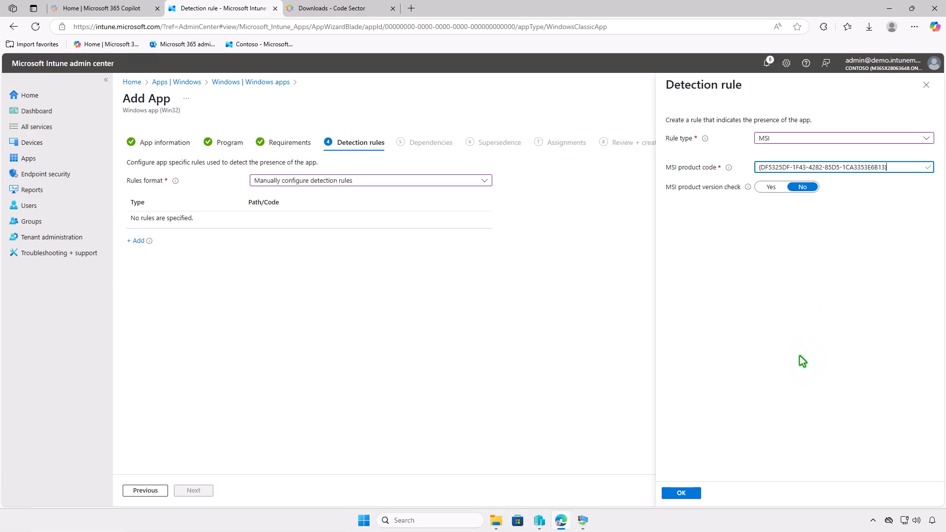
{"action": "left_click", "coordinate": [694, 492]}
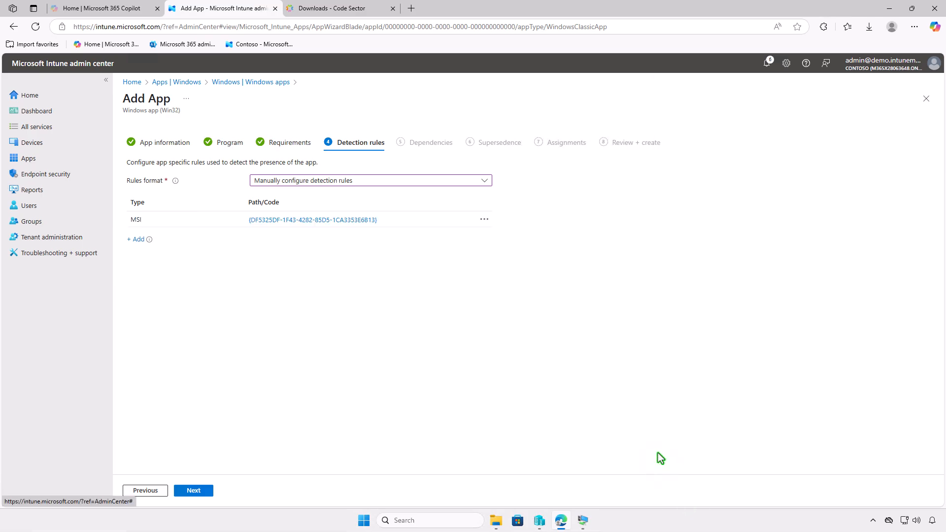
Leave dependencies and supersedence empty and assign the app as Required to the Test_Devices group.
{"action": "left_click", "coordinate": [204, 491]}
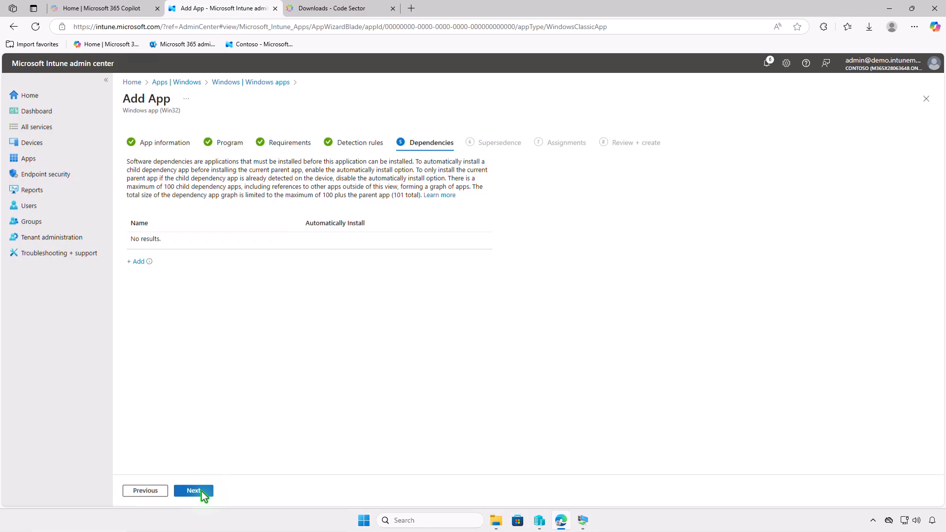
{"action": "left_click", "coordinate": [202, 492]}
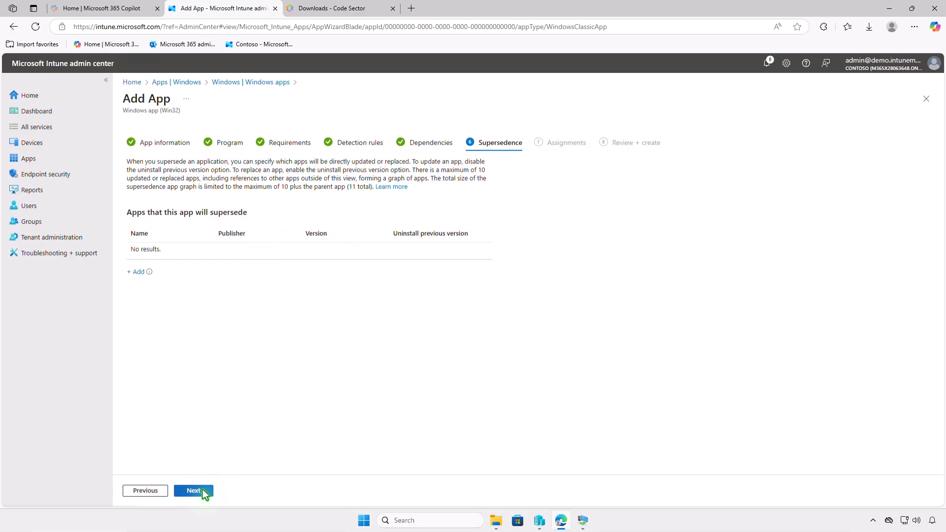
{"action": "left_click", "coordinate": [203, 490]}
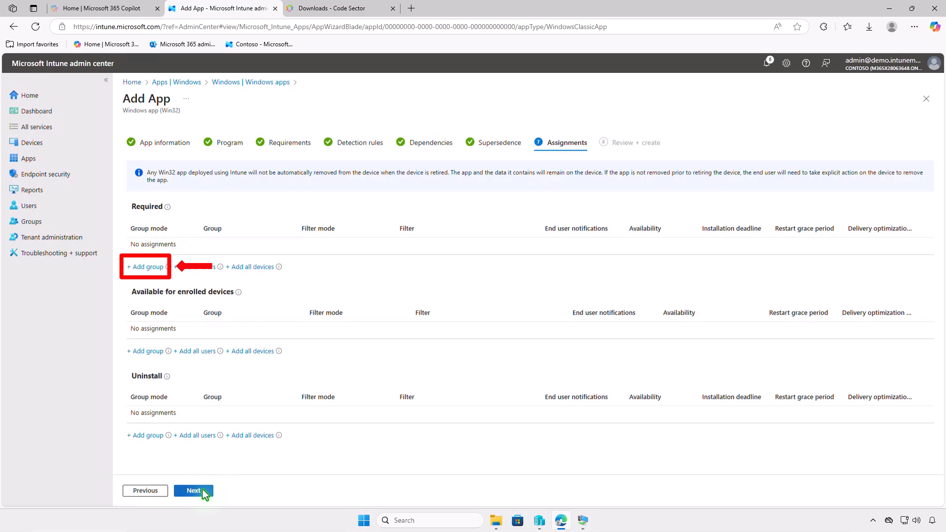
{"action": "left_click", "coordinate": [157, 267]}
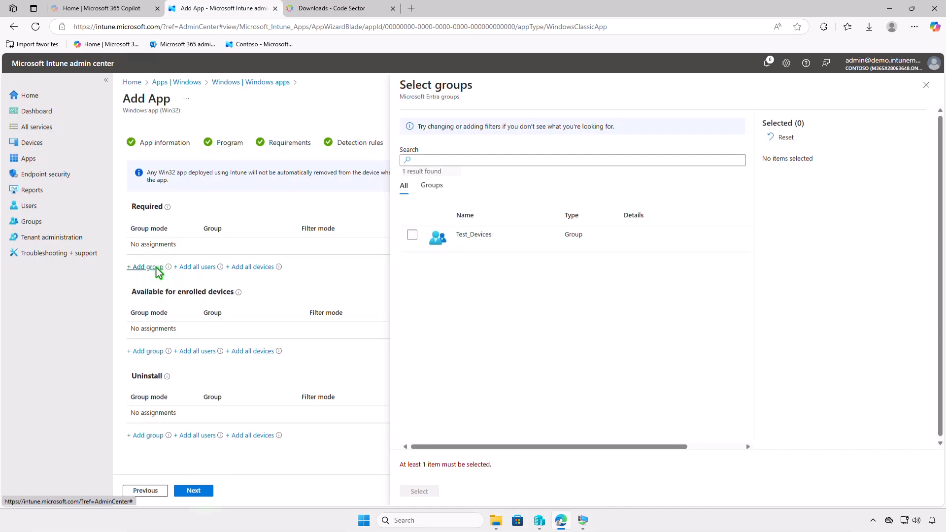
{"action": "left_click", "coordinate": [412, 236]}
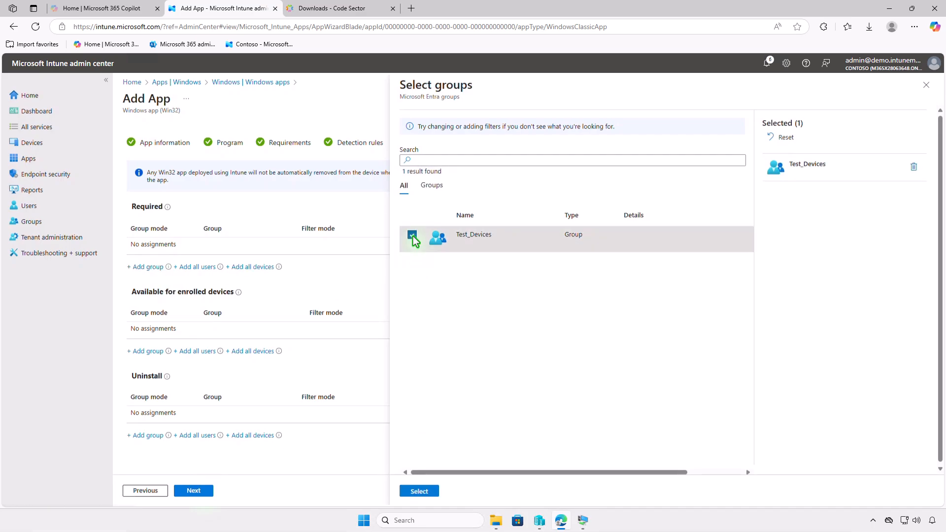
{"action": "left_click", "coordinate": [428, 489]}
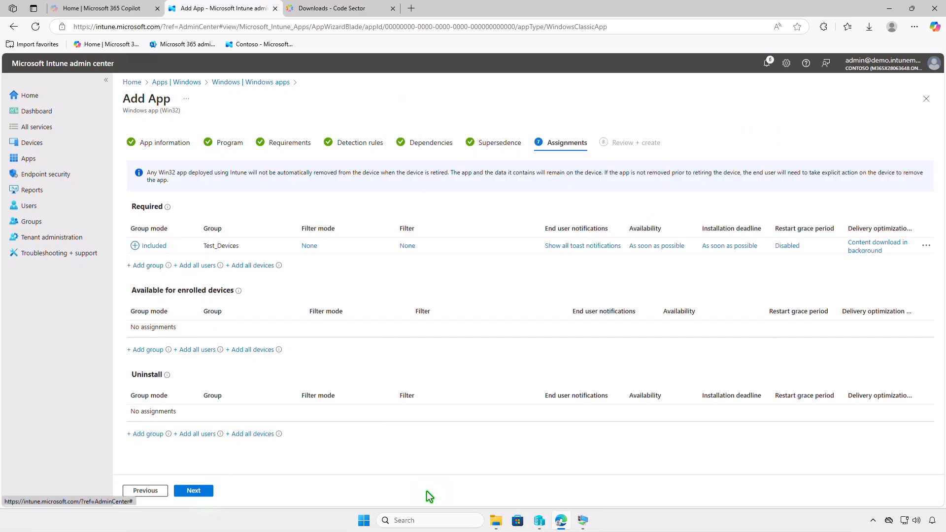
Check the Test_Devices assignment settings without changing them and create the TeraCopy app.
{"action": "left_click", "coordinate": [573, 246]}
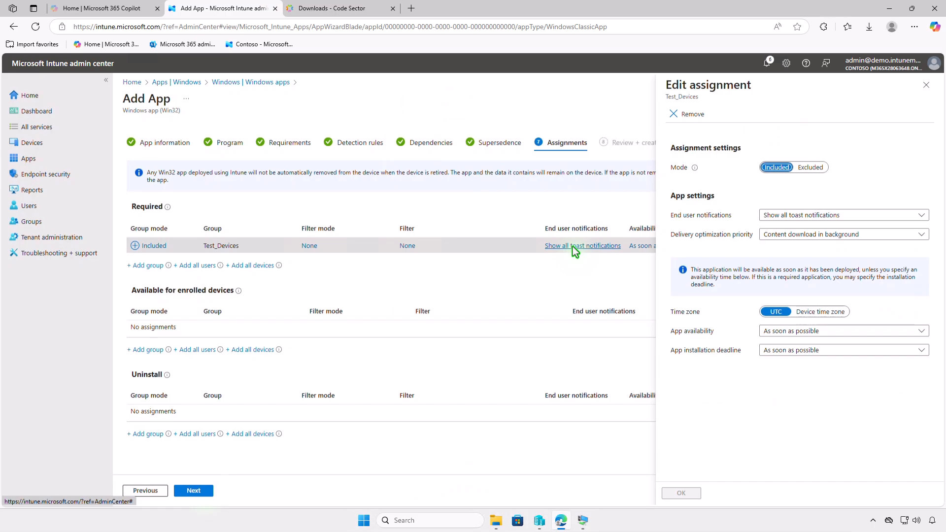
{"action": "left_click", "coordinate": [924, 87]}
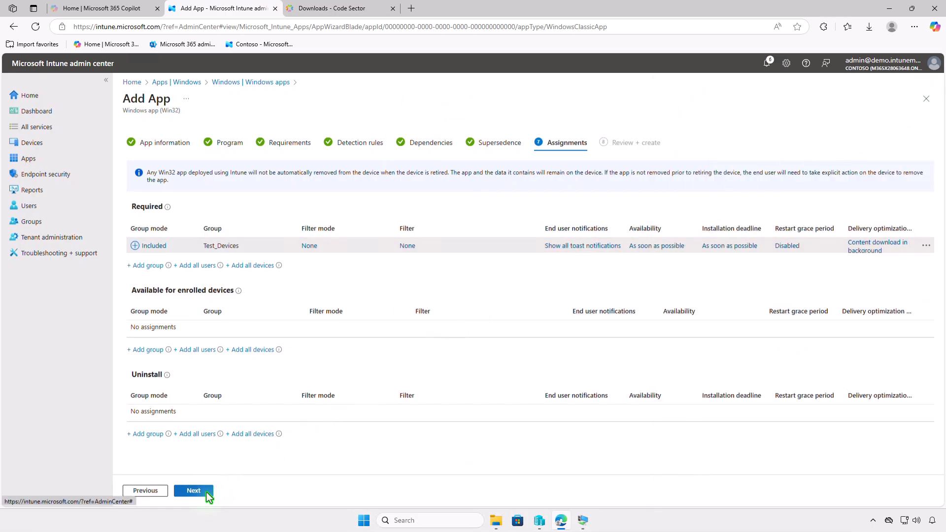
{"action": "left_click", "coordinate": [193, 491]}
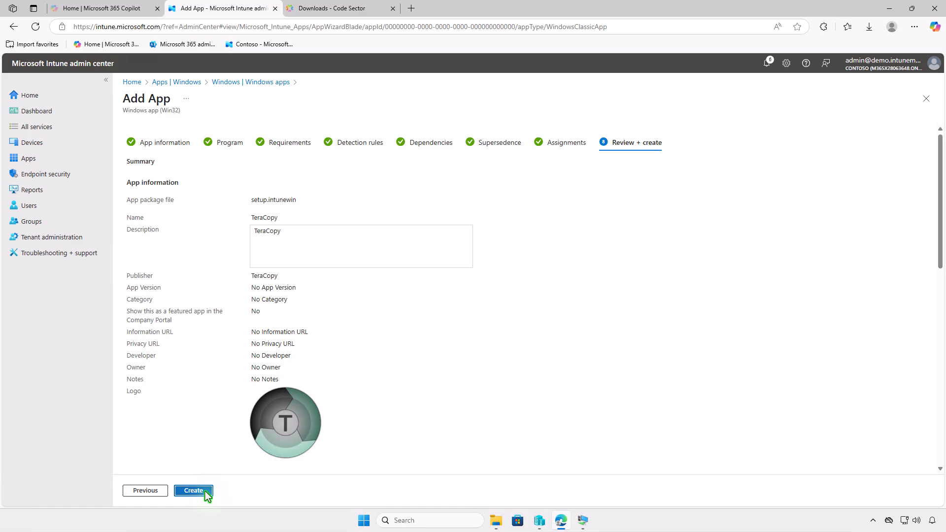
{"action": "left_click", "coordinate": [194, 490]}
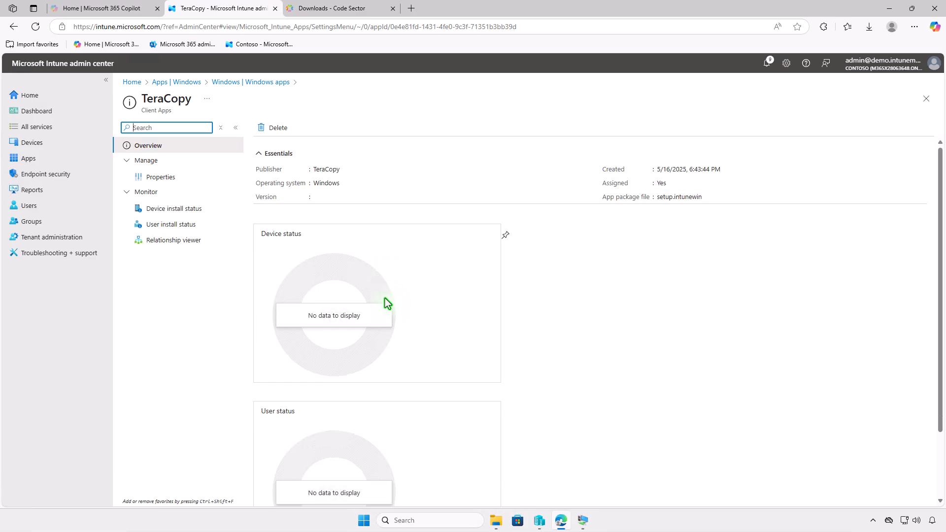
Minimize Edge, switch to the WIN10-CTL virtual machine and open its Windows account settings.
{"action": "left_click", "coordinate": [884, 10]}
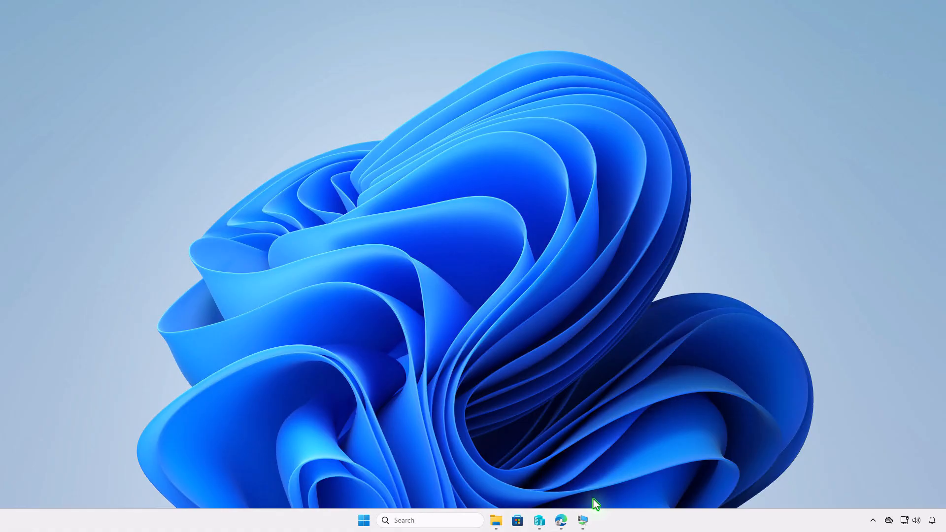
{"action": "left_click", "coordinate": [583, 520]}
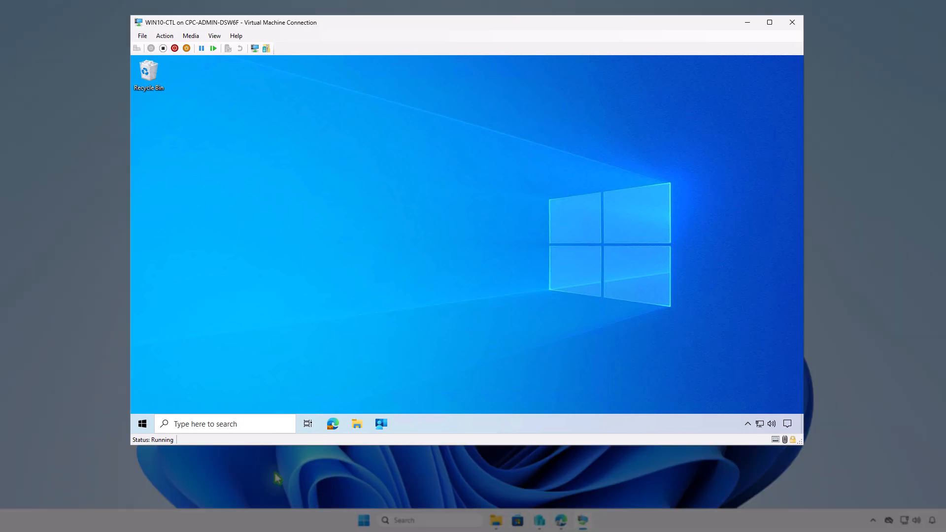
{"action": "left_click", "coordinate": [141, 425]}
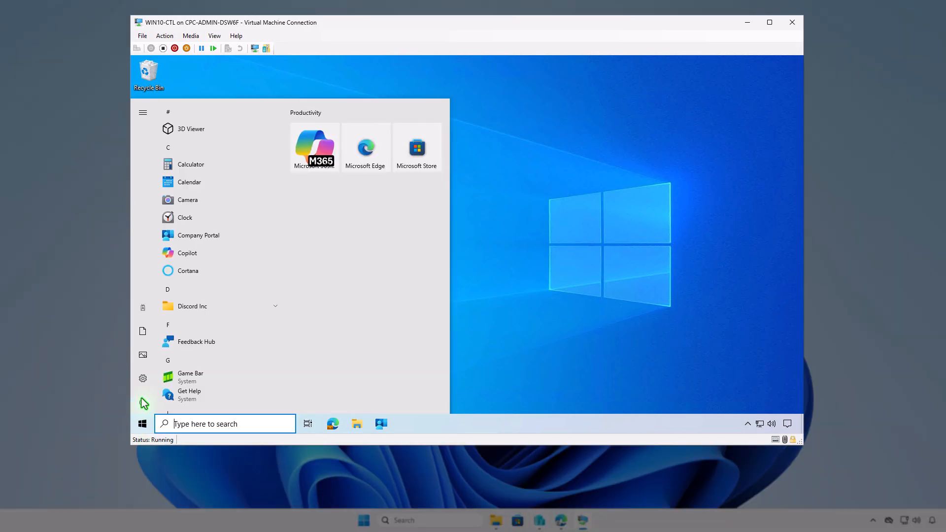
{"action": "left_click", "coordinate": [147, 311]}
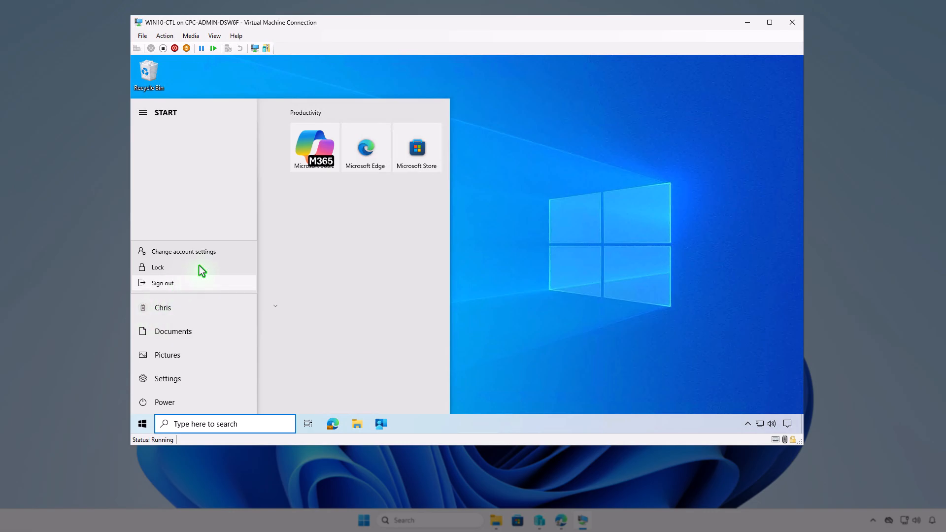
{"action": "left_click", "coordinate": [216, 254]}
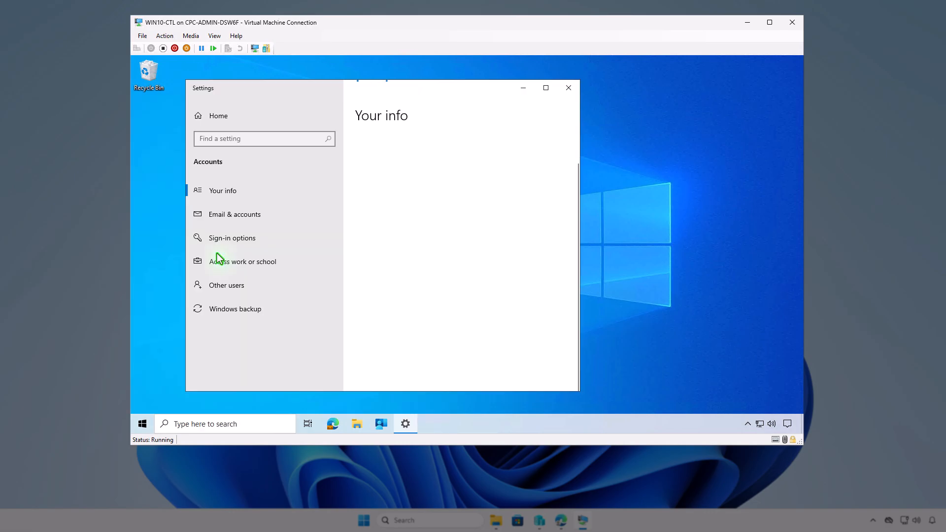
View the Contoso MDM connection's management info and device sync status under work or school access, then minimize Settings.
{"action": "left_click", "coordinate": [310, 266]}
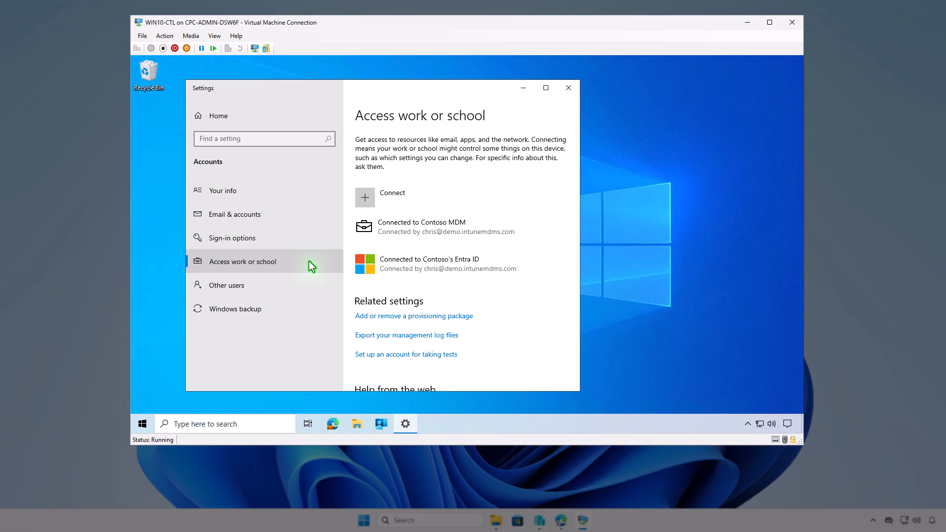
{"action": "left_click", "coordinate": [517, 228]}
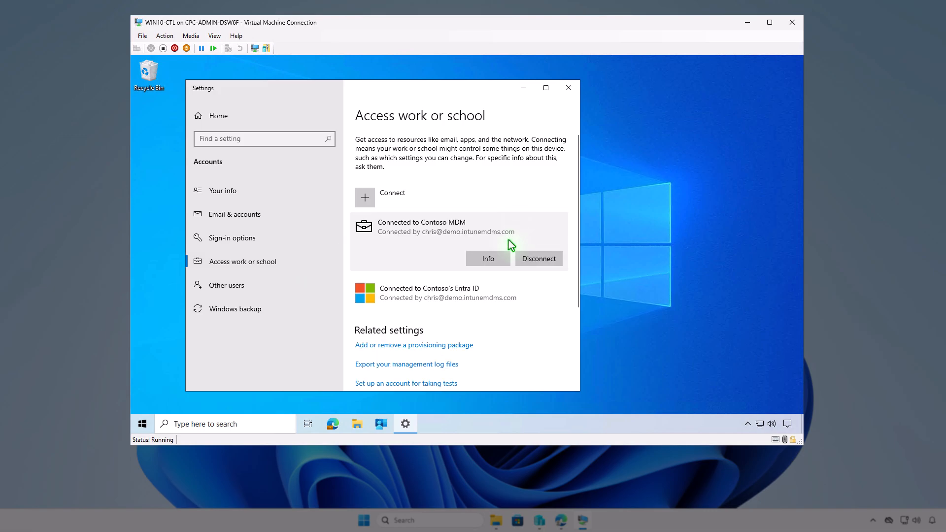
{"action": "left_click", "coordinate": [500, 256]}
{"action": "scroll", "coordinate": [501, 256], "scroll_direction": "down", "scroll_amount": 2}
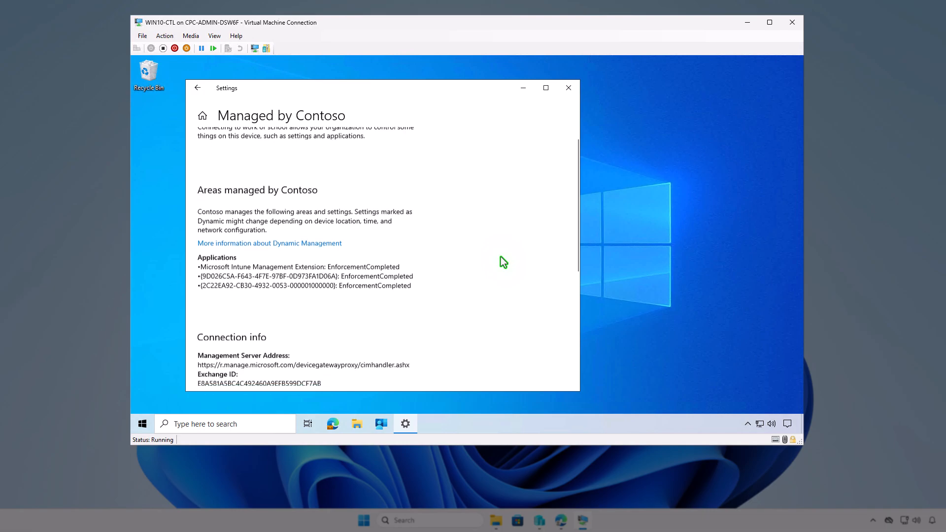
{"action": "scroll", "coordinate": [500, 256], "scroll_direction": "down", "scroll_amount": 4}
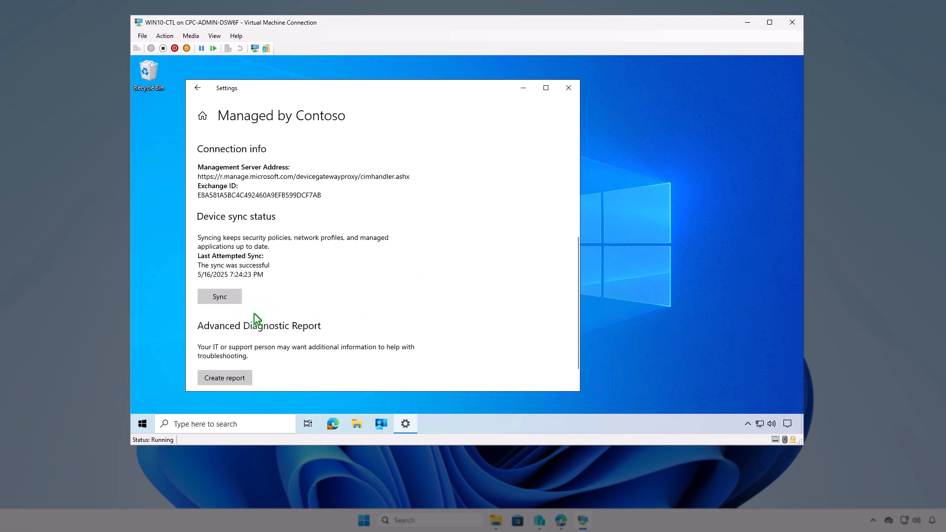
{"action": "left_click", "coordinate": [524, 90]}
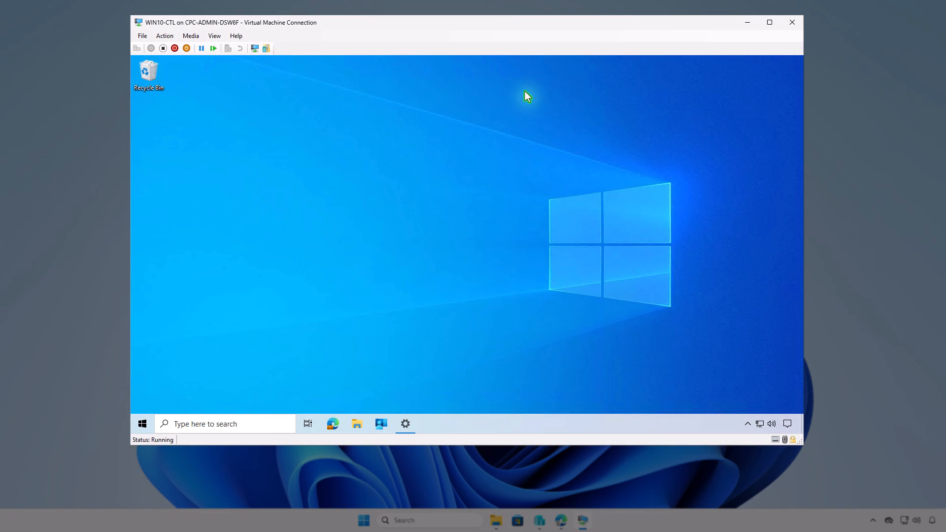
Switch to Company Portal, sync the device from its settings, check the Windows notifications and minimize Company Portal.
{"action": "left_click", "coordinate": [384, 430]}
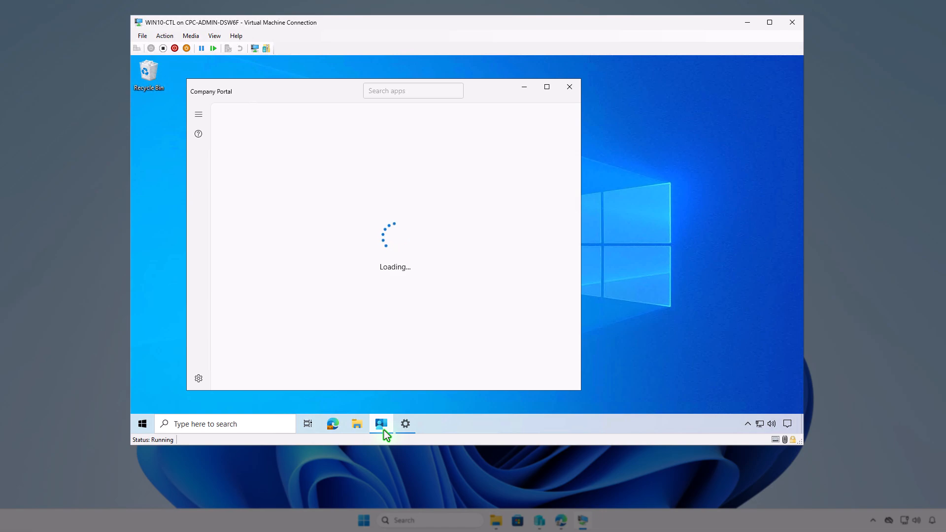
{"action": "left_click", "coordinate": [203, 382]}
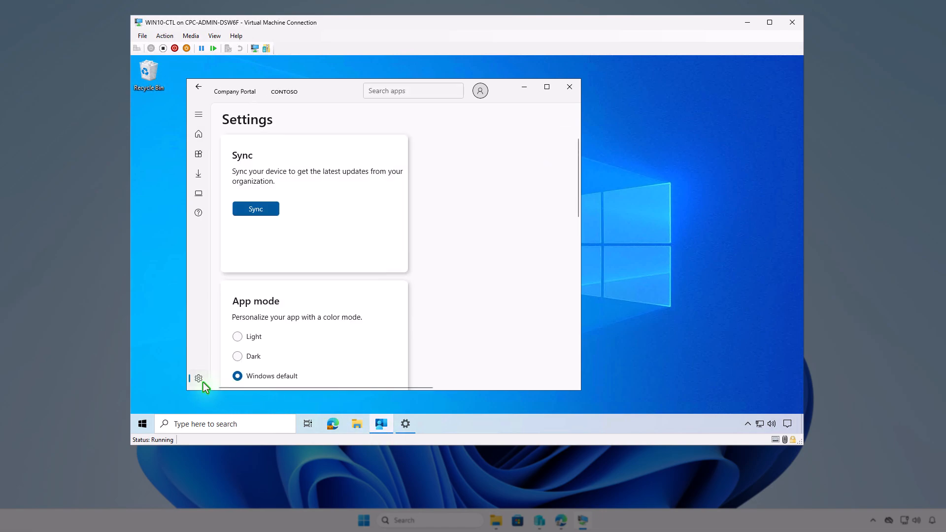
{"action": "left_click", "coordinate": [265, 210]}
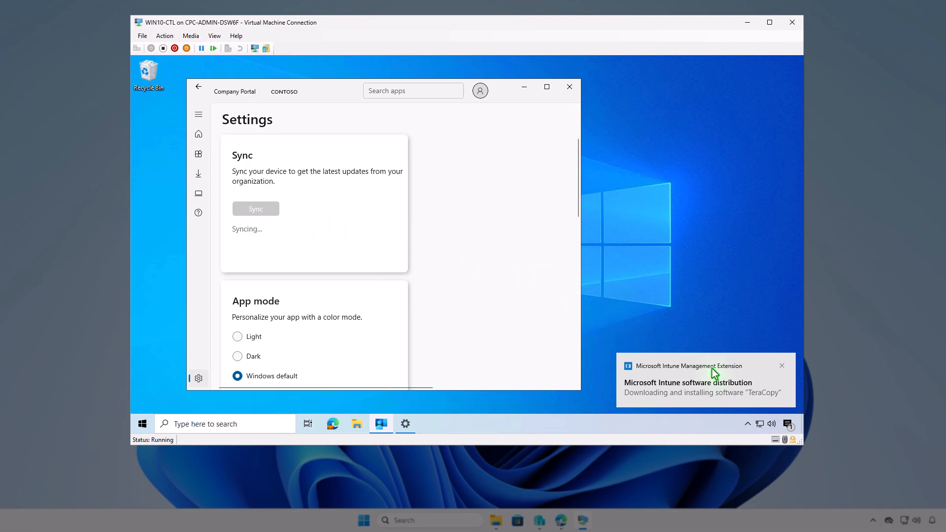
{"action": "left_click", "coordinate": [787, 424]}
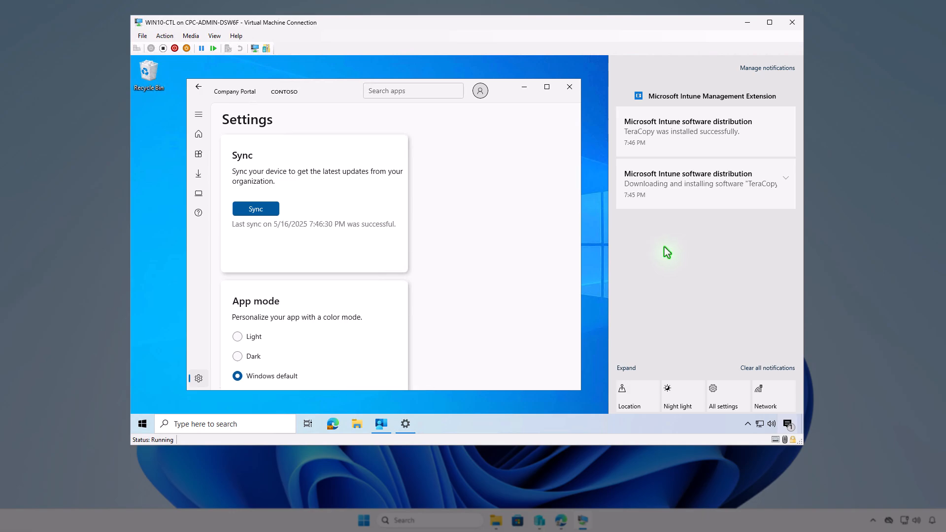
{"action": "left_click", "coordinate": [524, 89]}
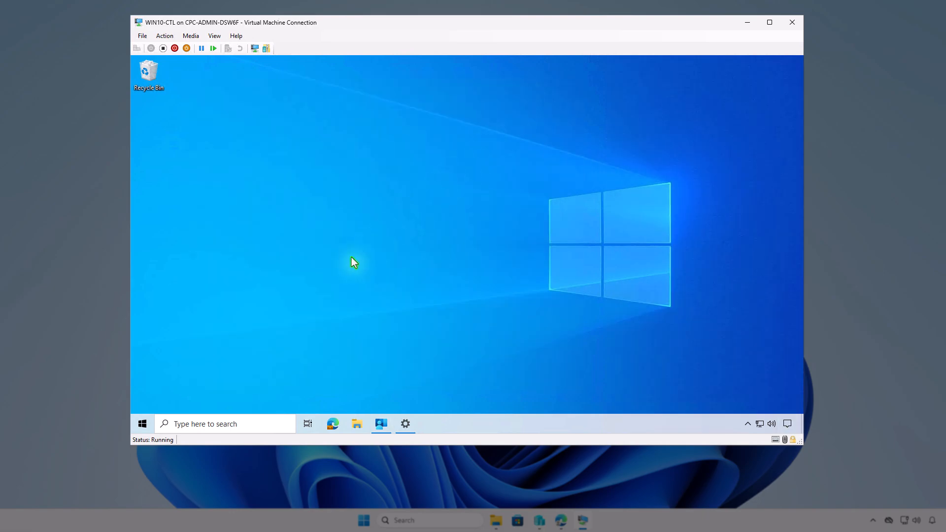
Search the virtual machine's installed apps for "tera" and close Settings.
{"action": "right_click", "coordinate": [143, 424]}
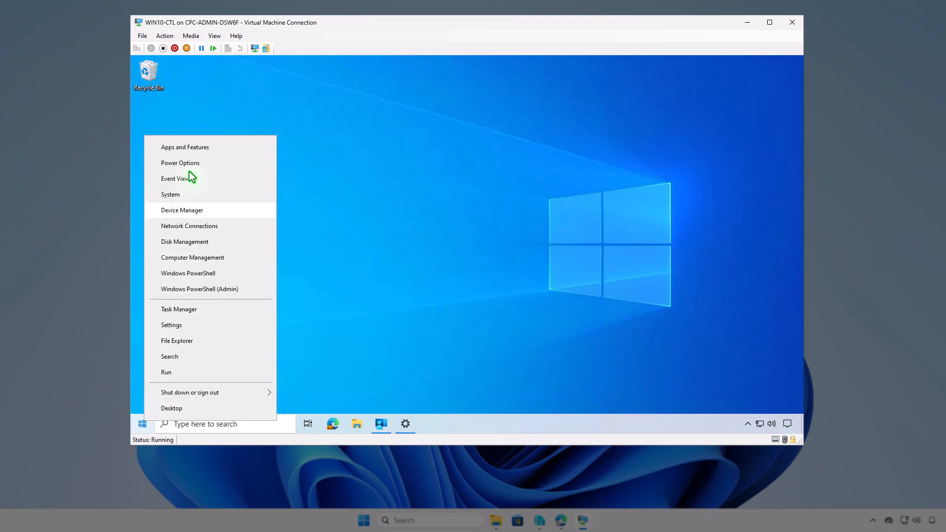
{"action": "left_click", "coordinate": [193, 152]}
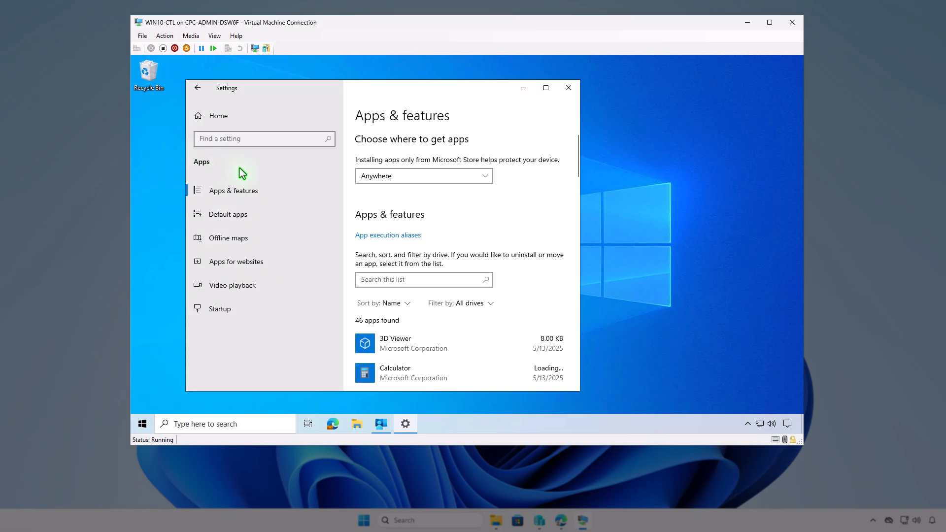
{"action": "left_click", "coordinate": [436, 279]}
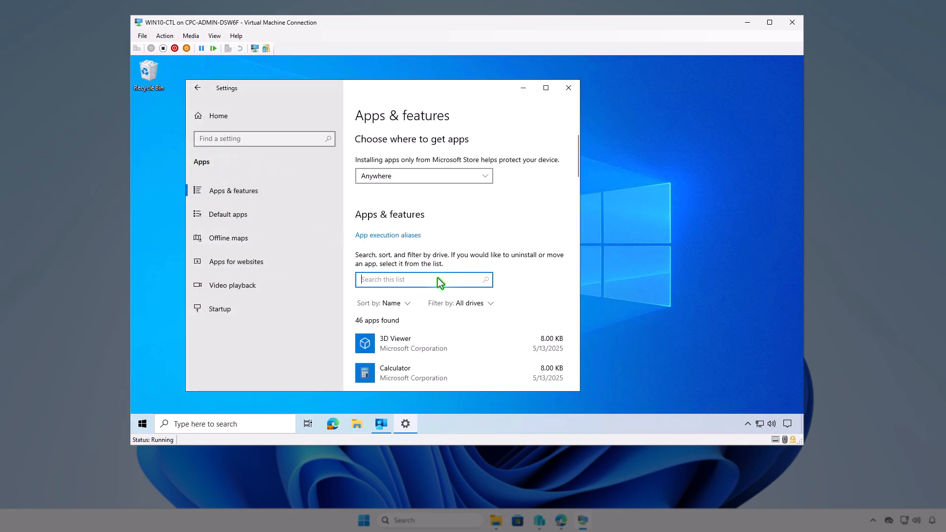
{"action": "type", "text": "tera"}
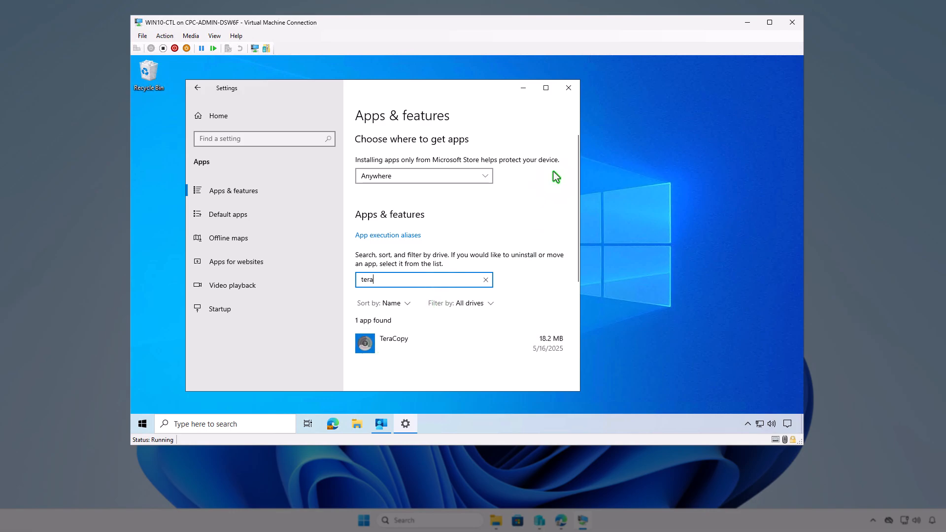
{"action": "left_click", "coordinate": [568, 89]}
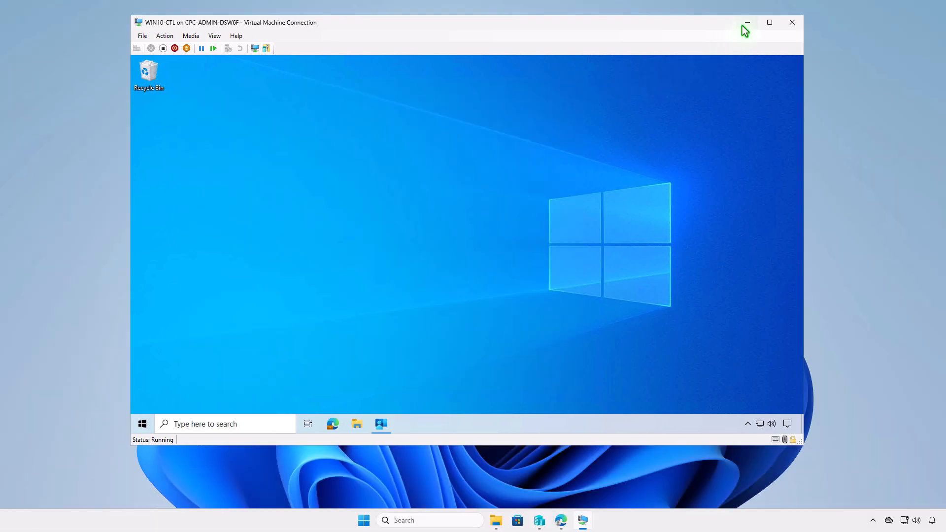
Minimize the virtual machine, switch to Edge, refresh the TeraCopy overview and open its device install status.
{"action": "left_click", "coordinate": [743, 25]}
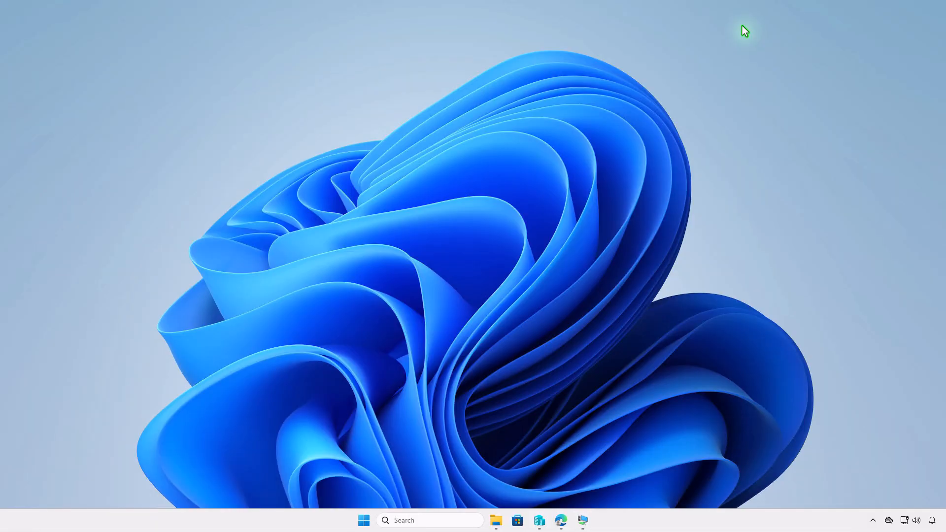
{"action": "left_click", "coordinate": [561, 520]}
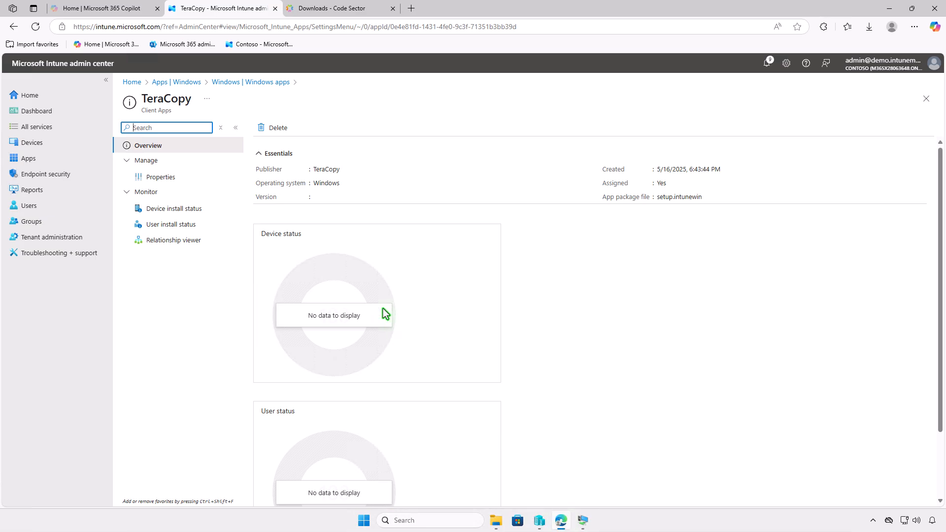
{"action": "left_click", "coordinate": [36, 27]}
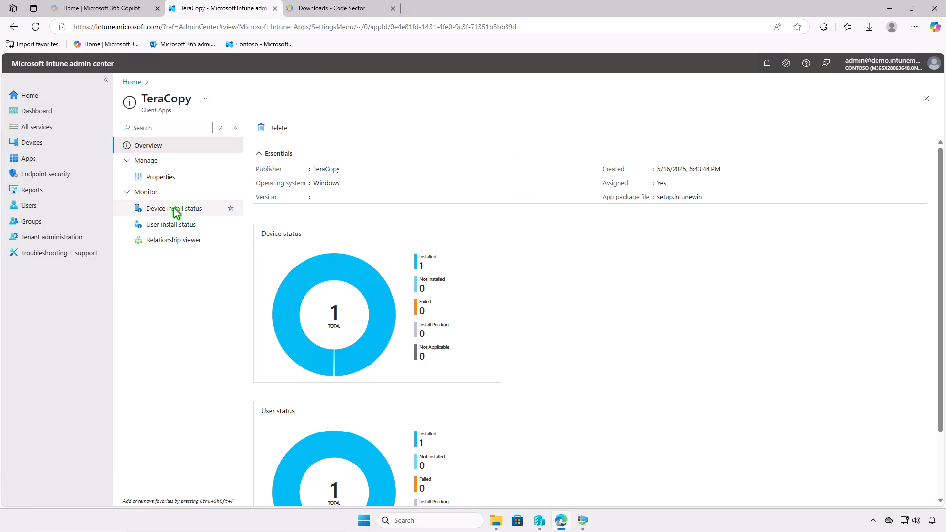
{"action": "left_click", "coordinate": [176, 209]}
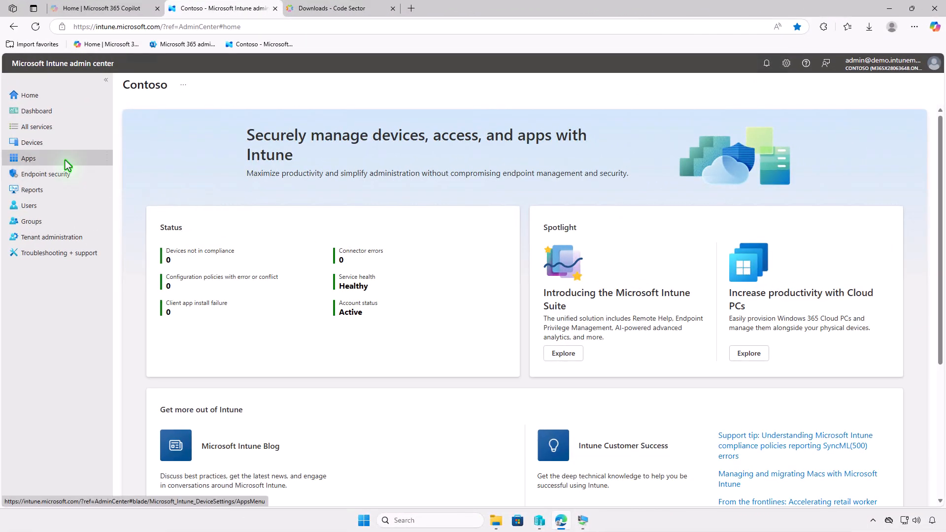
Open TeraCopy from the Windows apps list and review its properties through to the assignments.
{"action": "left_click", "coordinate": [66, 161]}
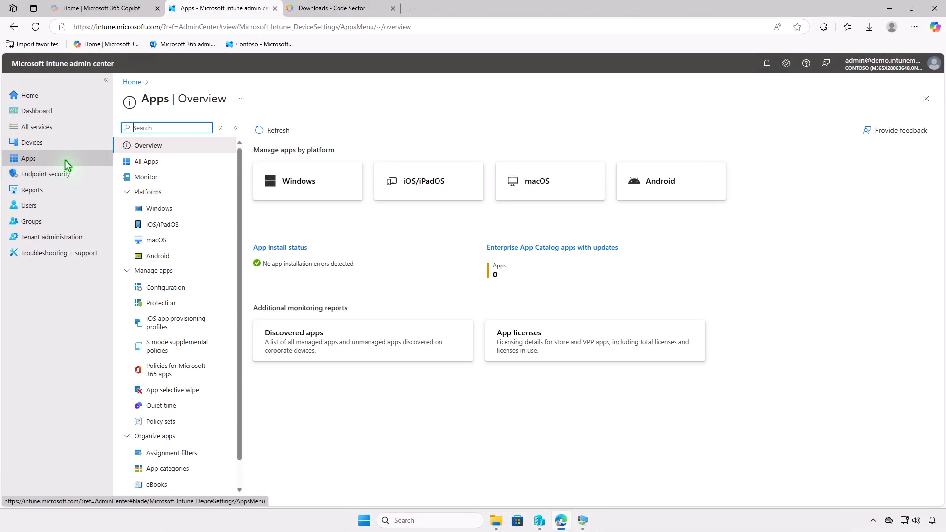
{"action": "left_click", "coordinate": [178, 208]}
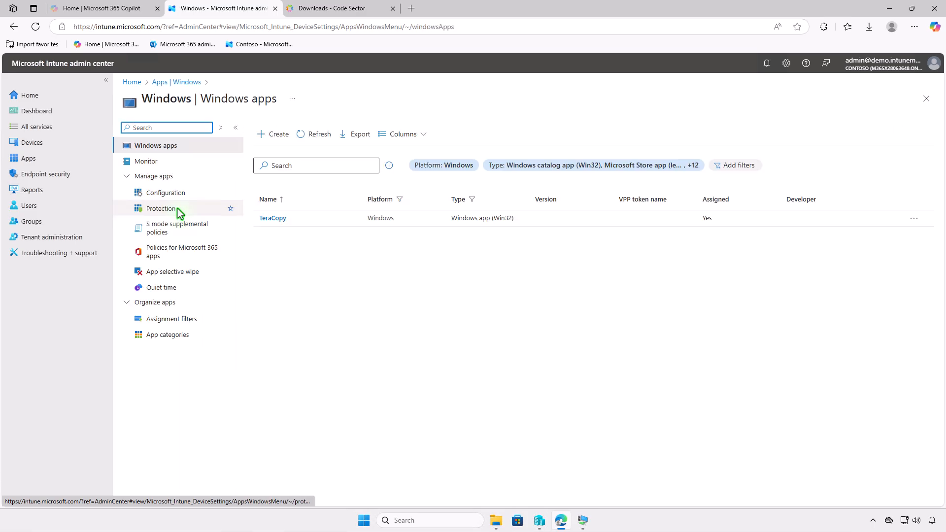
{"action": "left_click", "coordinate": [279, 218]}
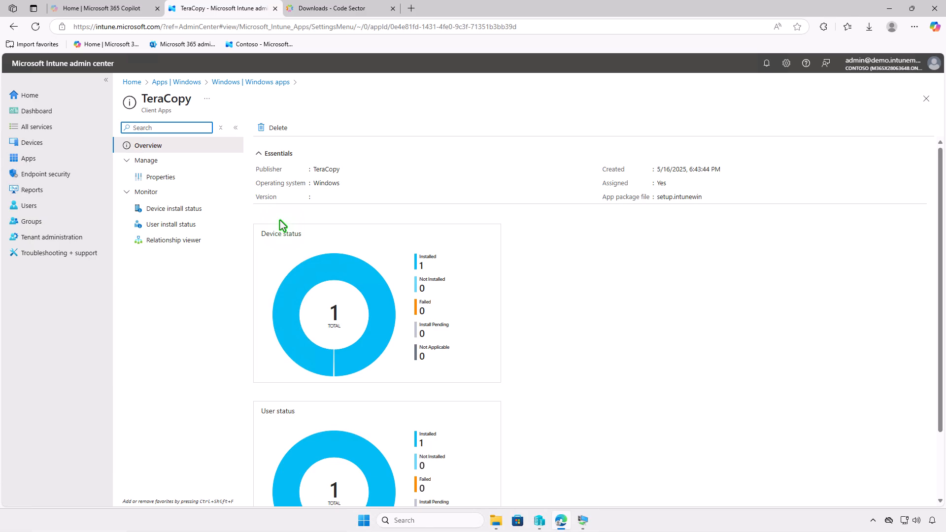
{"action": "left_click", "coordinate": [176, 179]}
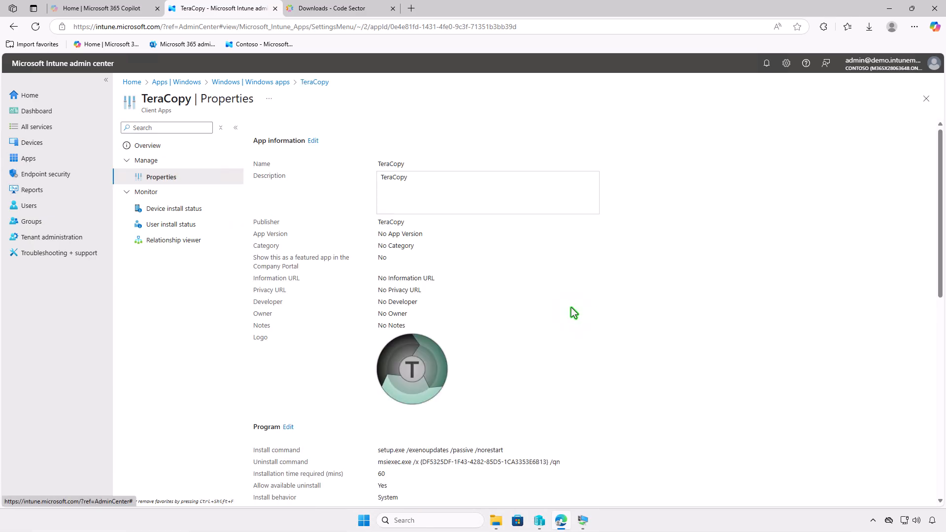
{"action": "scroll", "coordinate": [571, 308], "scroll_direction": "down", "scroll_amount": 10}
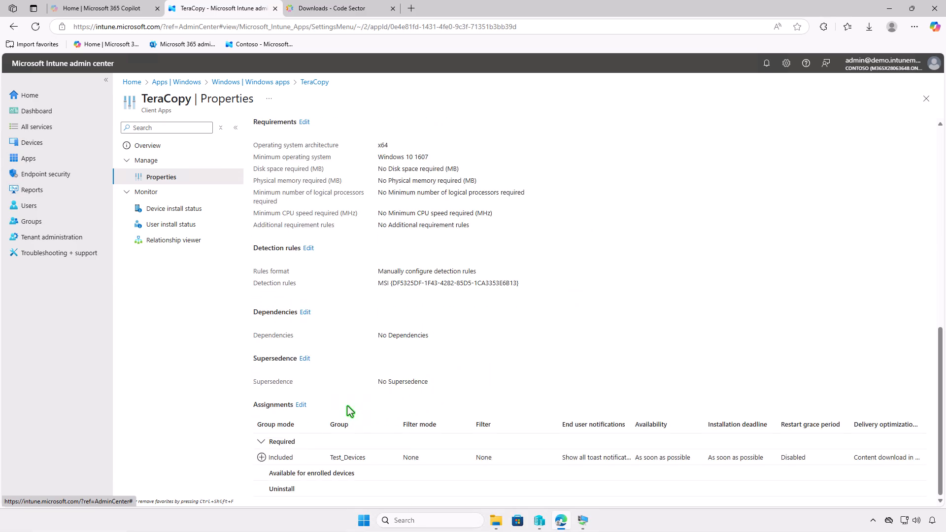
Edit the TeraCopy assignments and delete the Test_Devices group from Required.
{"action": "left_click", "coordinate": [301, 406]}
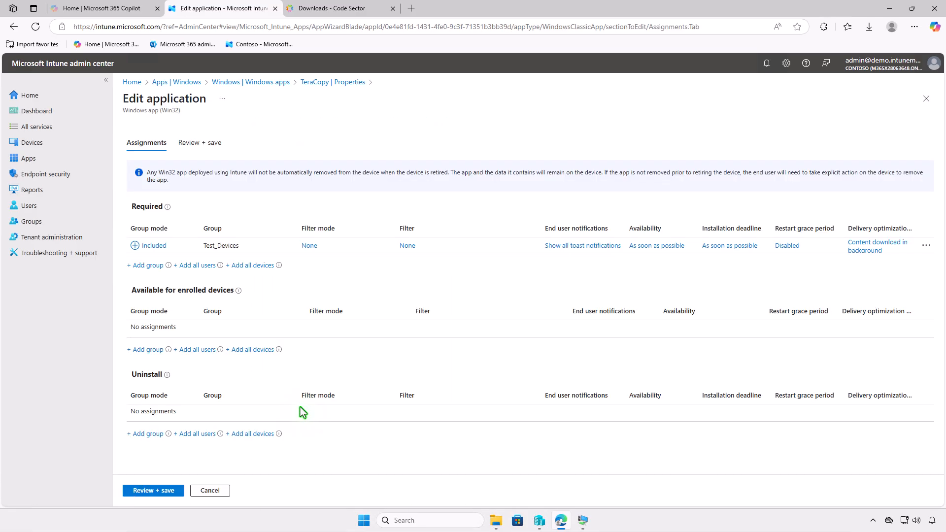
{"action": "left_click", "coordinate": [925, 246]}
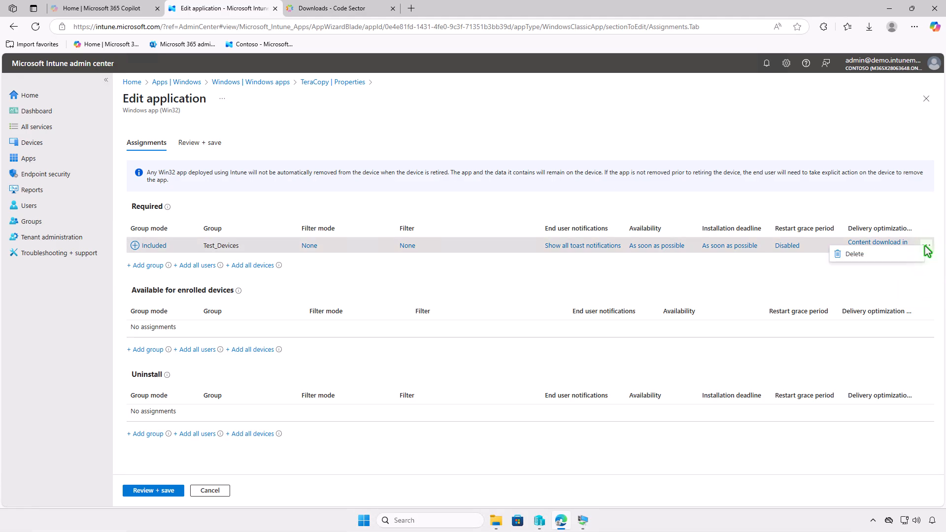
{"action": "left_click", "coordinate": [894, 256]}
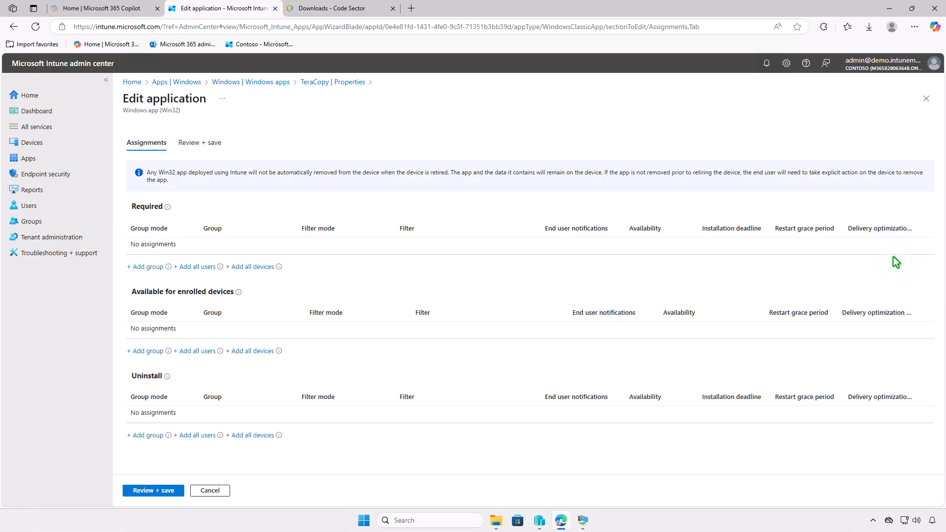
Assign TeraCopy for Uninstall to the Test_Devices group, then review and save the assignment changes.
{"action": "left_click", "coordinate": [148, 435]}
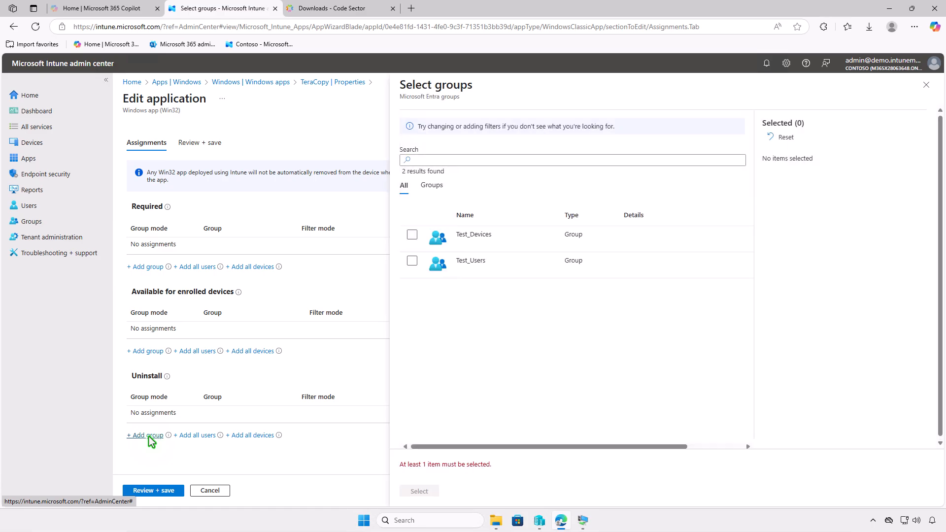
{"action": "left_click", "coordinate": [412, 235]}
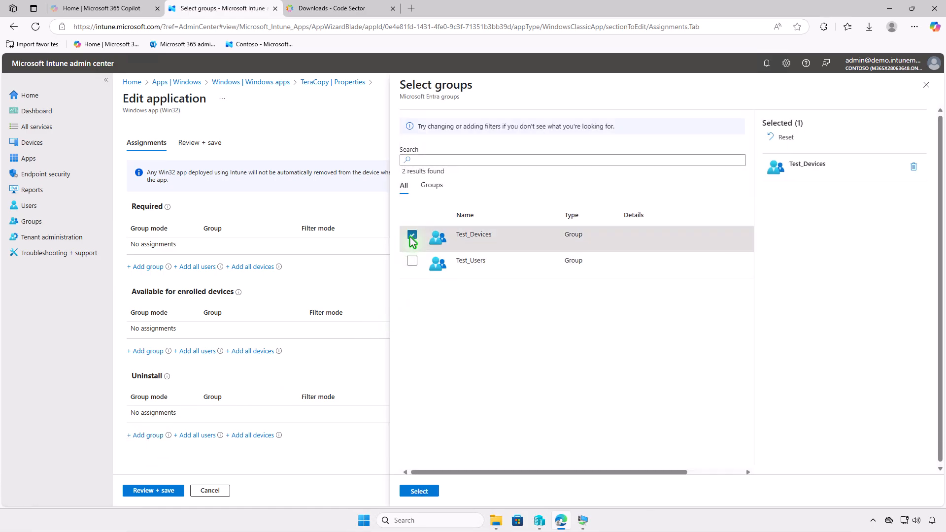
{"action": "left_click", "coordinate": [419, 492]}
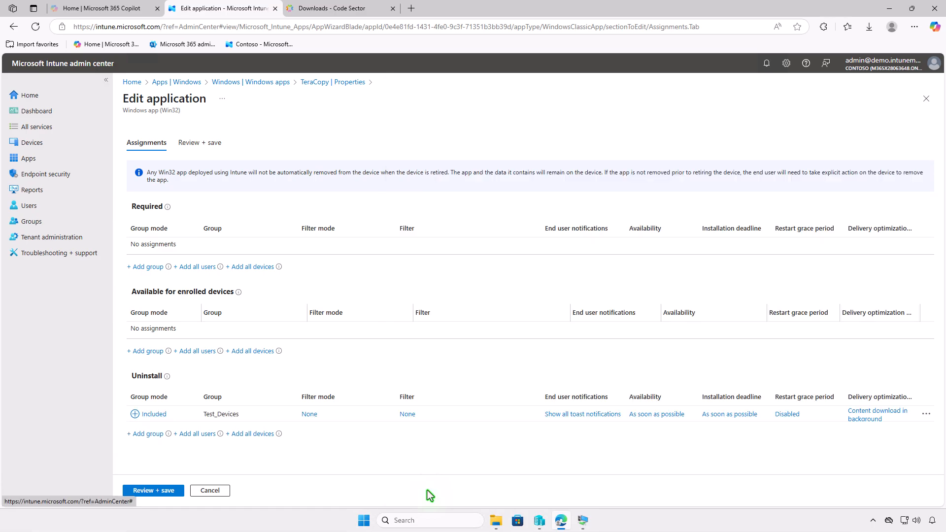
{"action": "left_click", "coordinate": [136, 491]}
{"action": "left_click", "coordinate": [140, 491]}
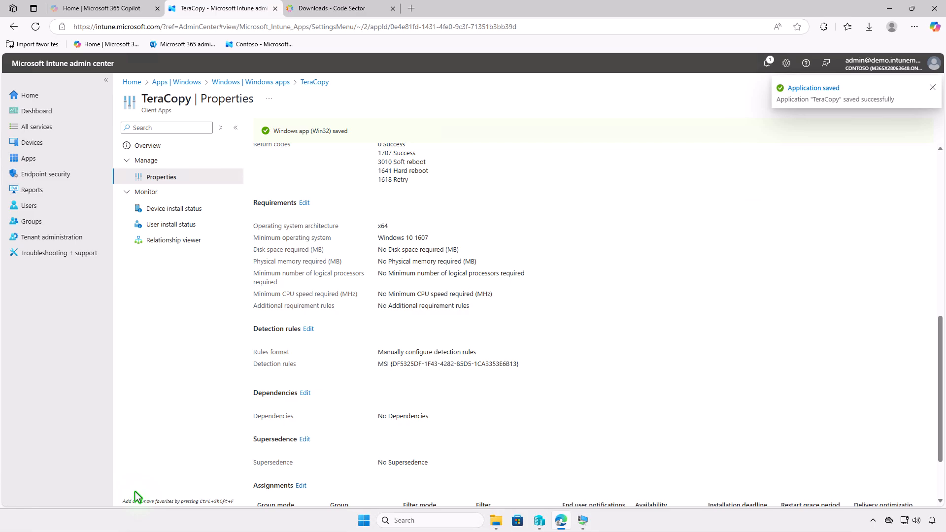
Minimize Edge, switch to the WIN10-CTL virtual machine and start another device sync in Company Portal.
{"action": "left_click", "coordinate": [889, 10]}
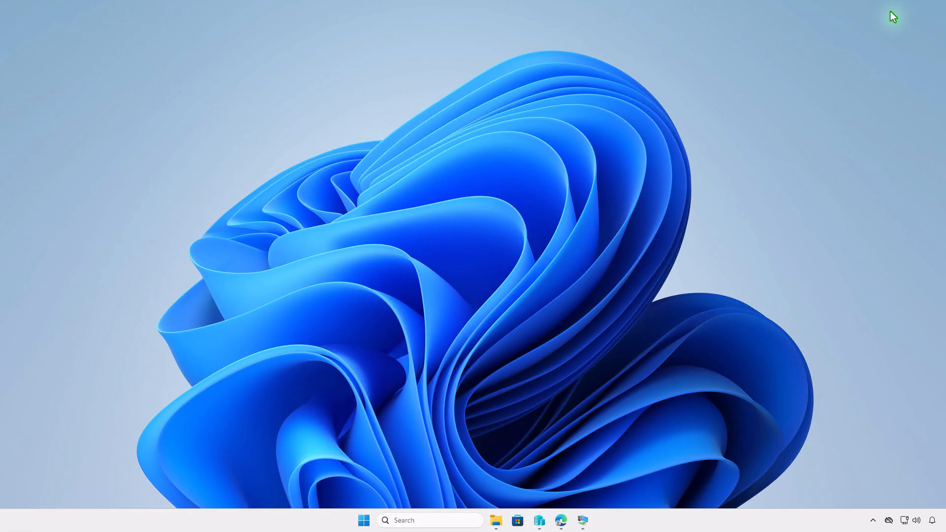
{"action": "left_click", "coordinate": [583, 520]}
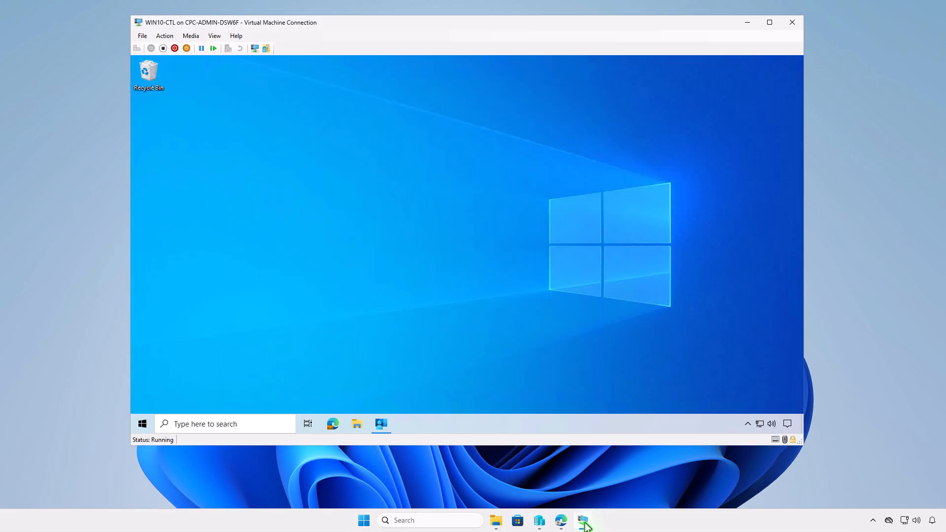
{"action": "left_click", "coordinate": [381, 425]}
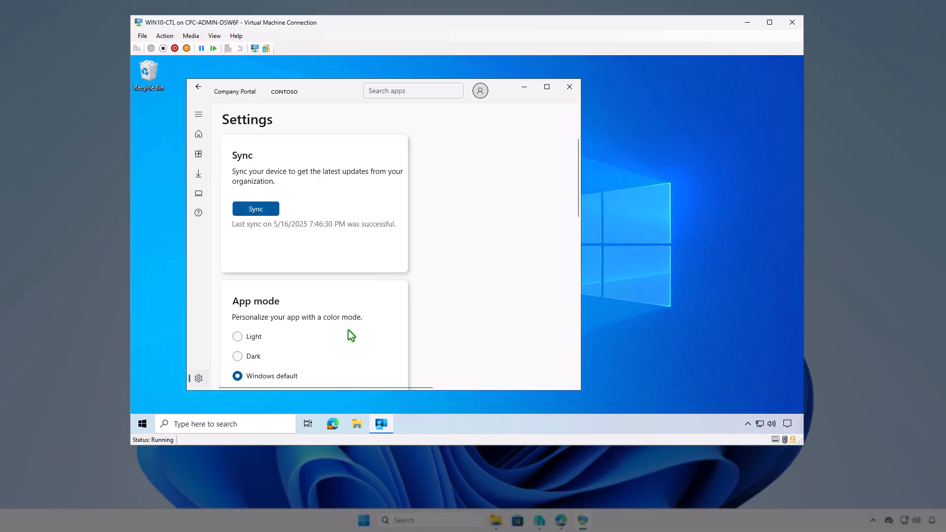
{"action": "left_click", "coordinate": [271, 211]}
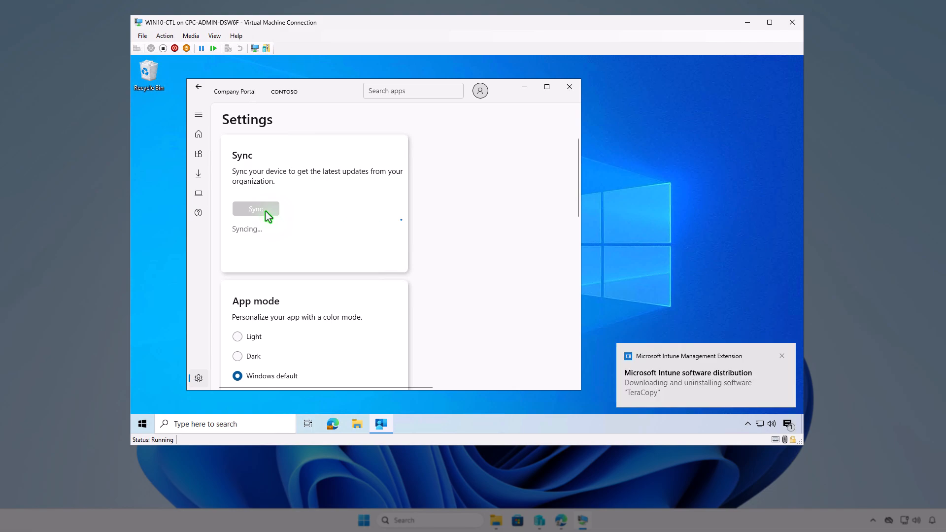
Open the notification center in the virtual machine to check the TeraCopy uninstall notifications.
{"action": "left_click", "coordinate": [787, 424]}
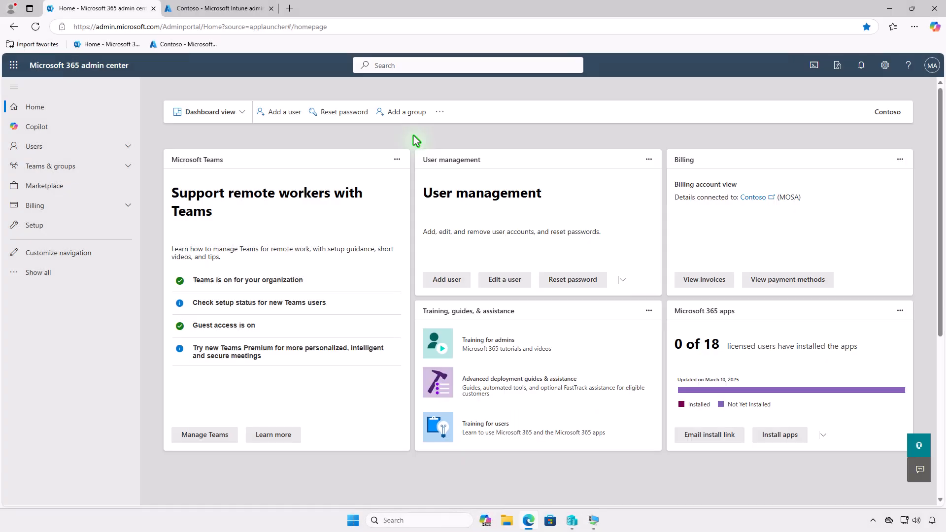
Switch to the Microsoft 365 admin center and examine the Microsoft Intune Suite entry in the billing licenses.
{"action": "left_click", "coordinate": [105, 205]}
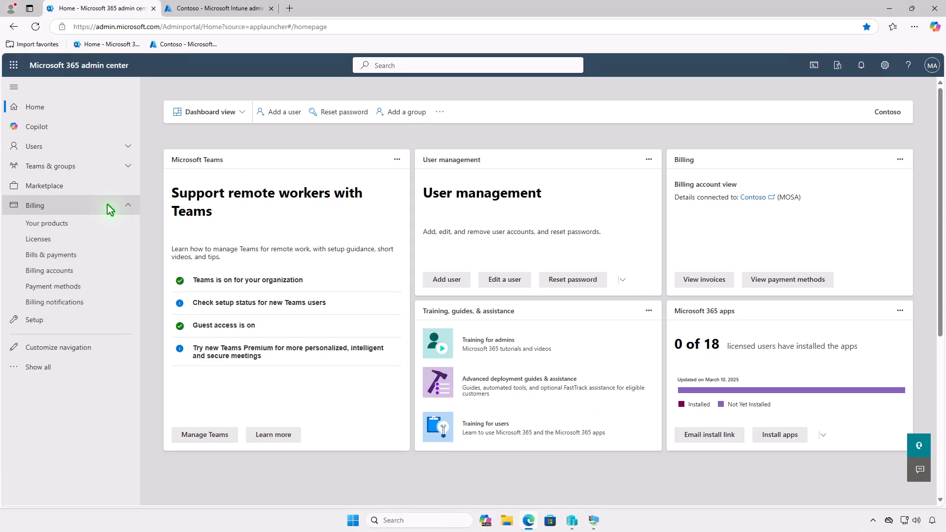
{"action": "left_click", "coordinate": [93, 241]}
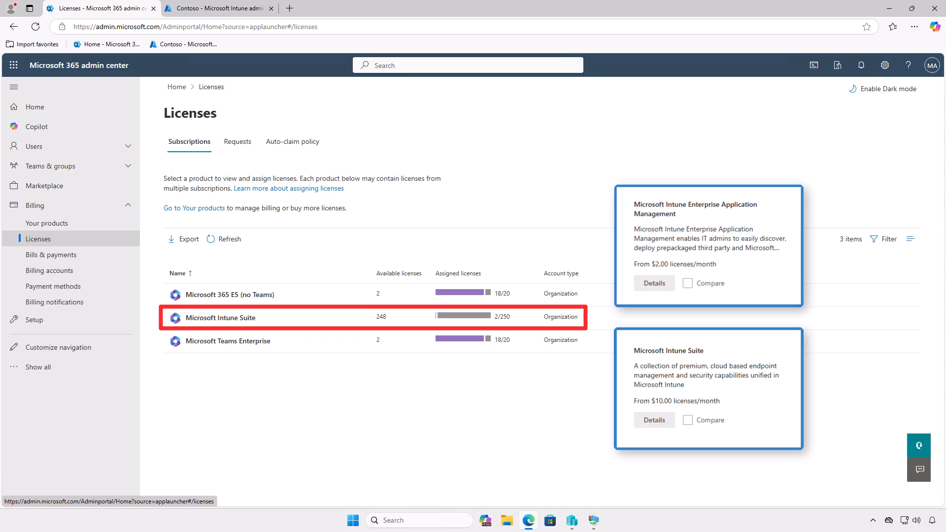
{"action": "left_click", "coordinate": [317, 316]}
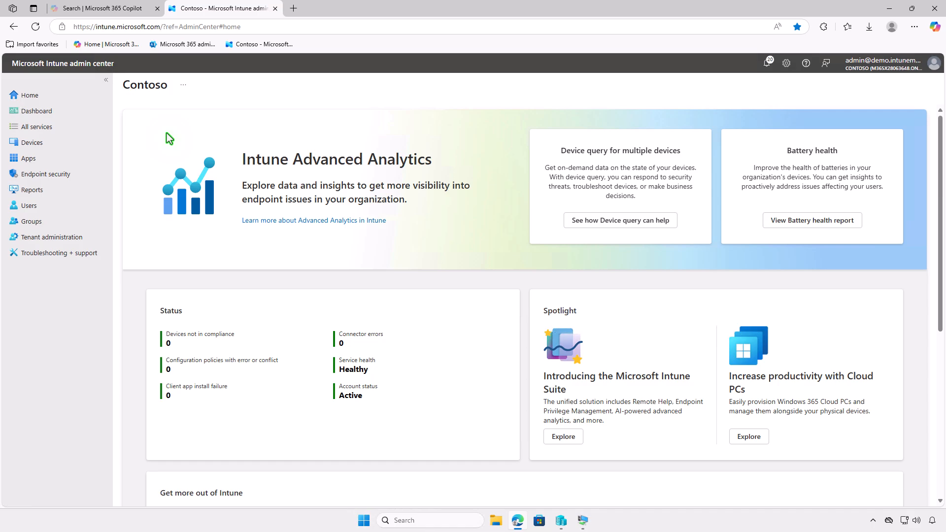
Start a new Windows app of type Enterprise App Catalog app in the Intune admin center.
{"action": "left_click", "coordinate": [69, 158]}
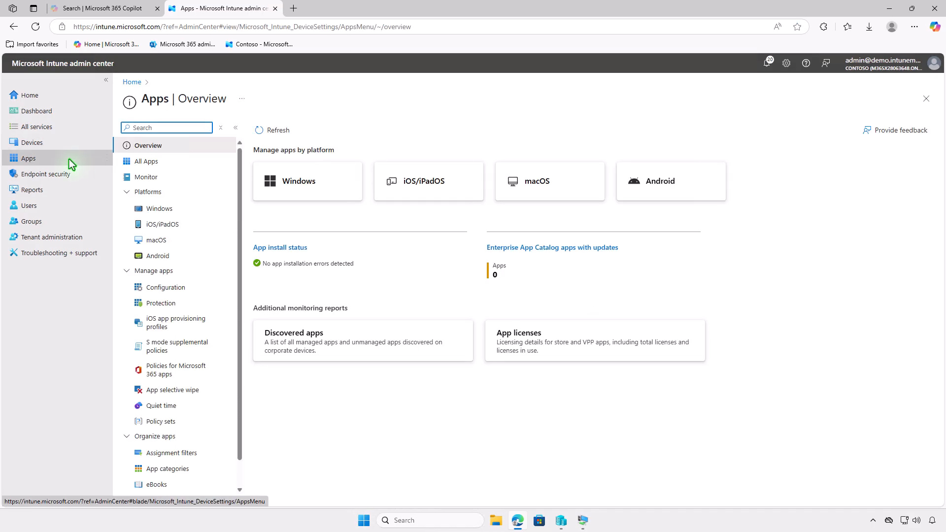
{"action": "left_click", "coordinate": [180, 211]}
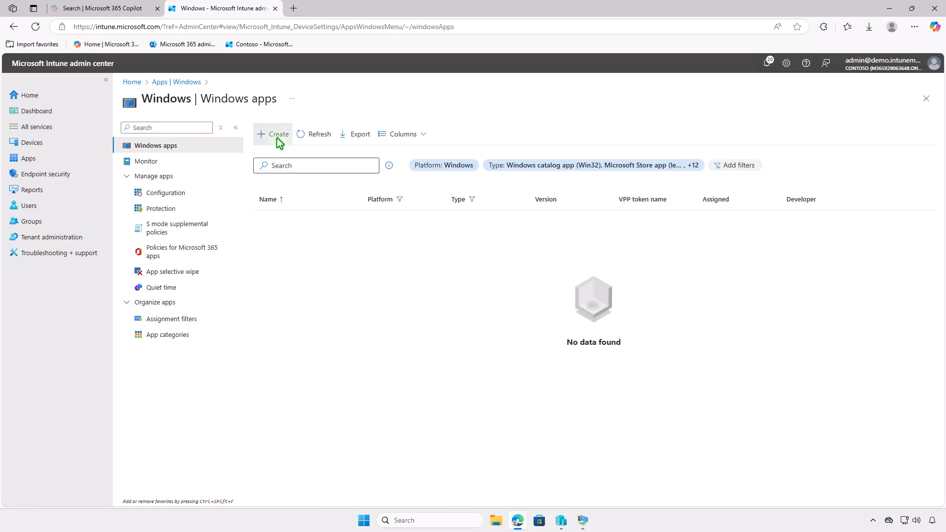
{"action": "left_click", "coordinate": [277, 138]}
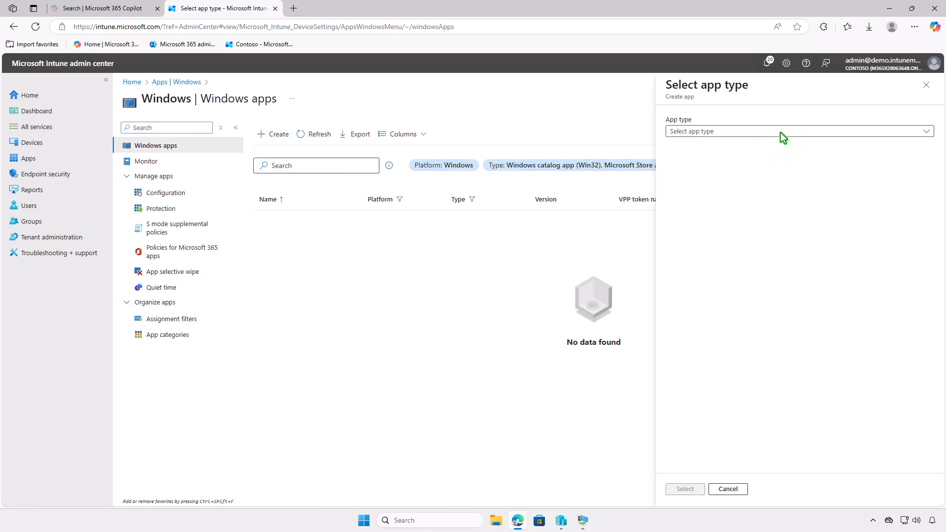
{"action": "left_click", "coordinate": [783, 135]}
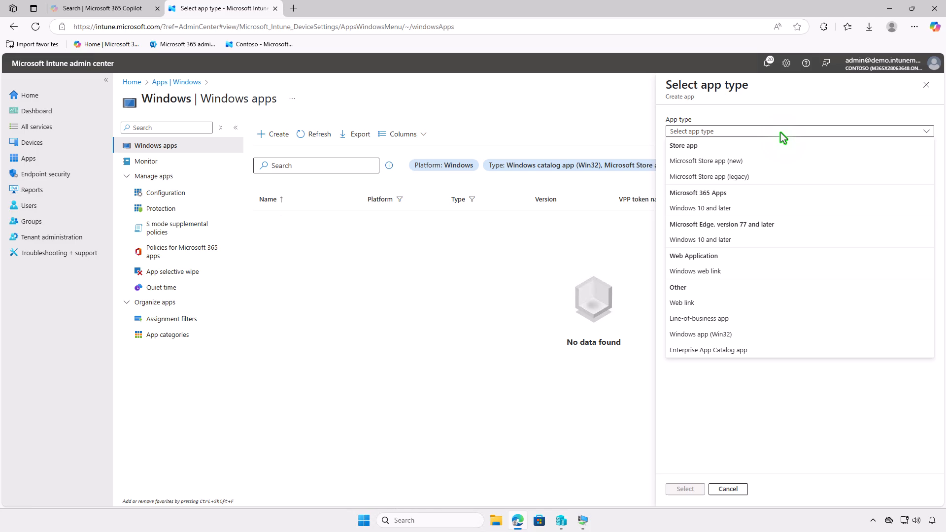
{"action": "left_click", "coordinate": [773, 351]}
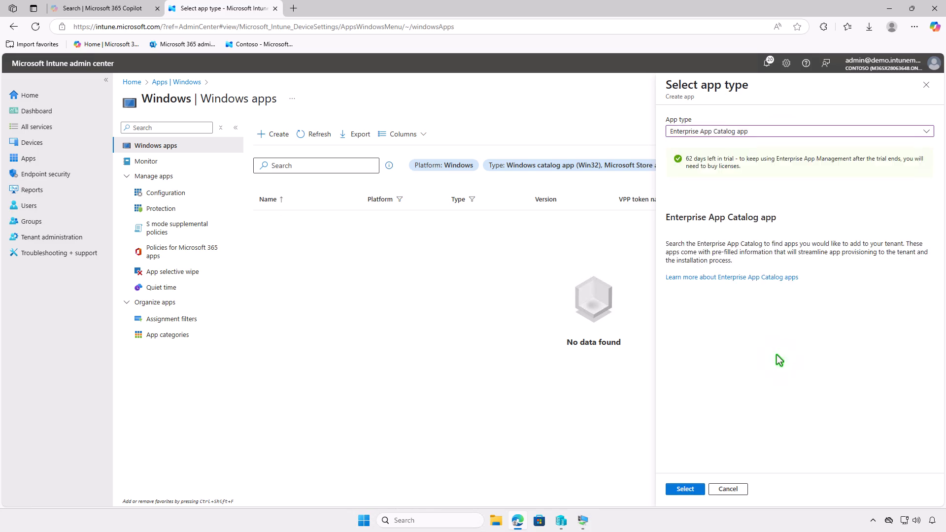
{"action": "left_click", "coordinate": [696, 489]}
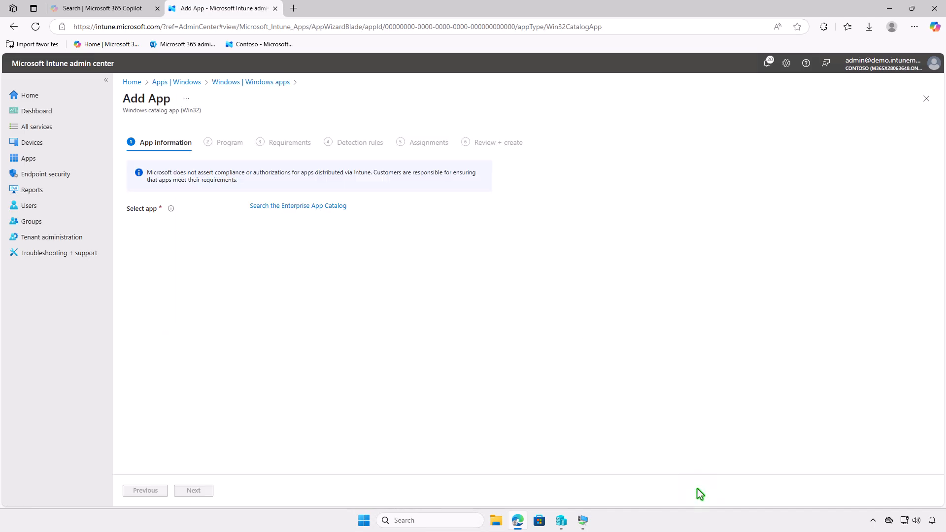
Search the Enterprise App Catalog for TeraCopy and select the Teracopy for Windows package, en-US, x64, version 3.17.
{"action": "left_click", "coordinate": [341, 206]}
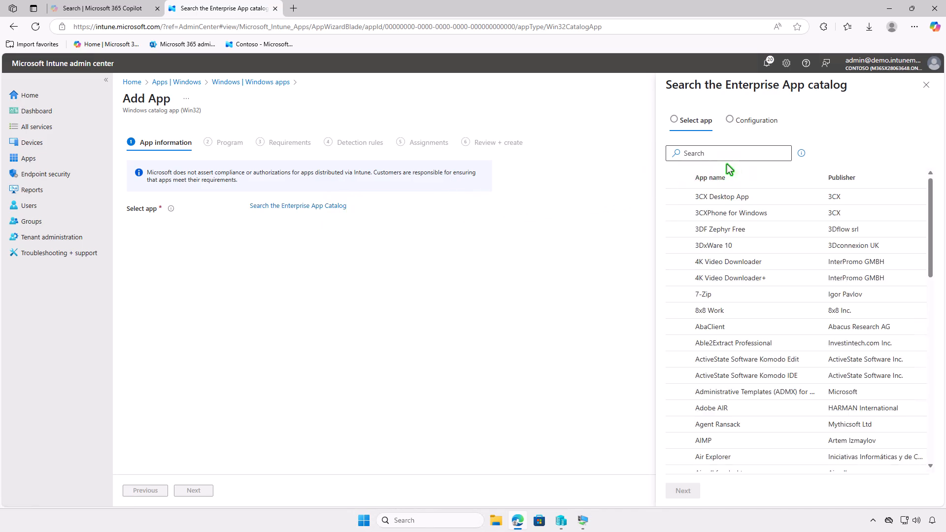
{"action": "left_click", "coordinate": [752, 154]}
{"action": "type", "text": "TeraCopy"}
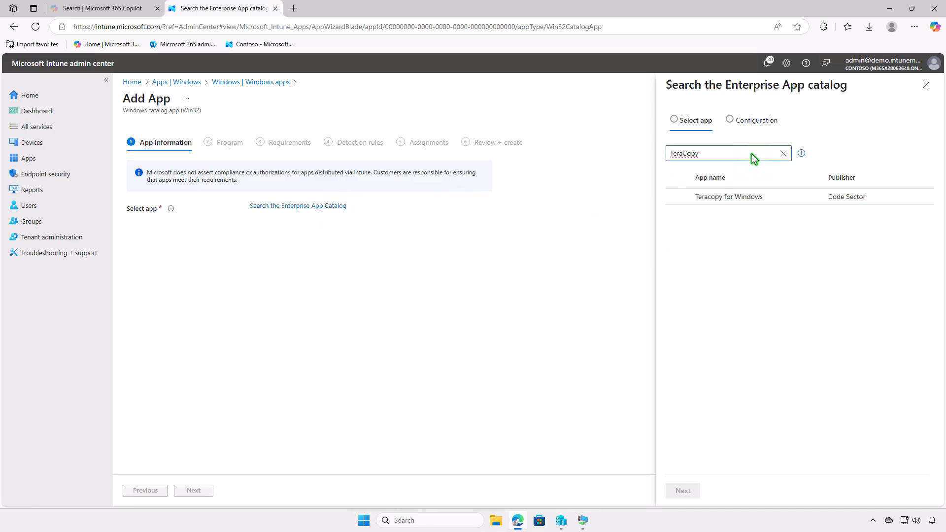
{"action": "left_click", "coordinate": [758, 195]}
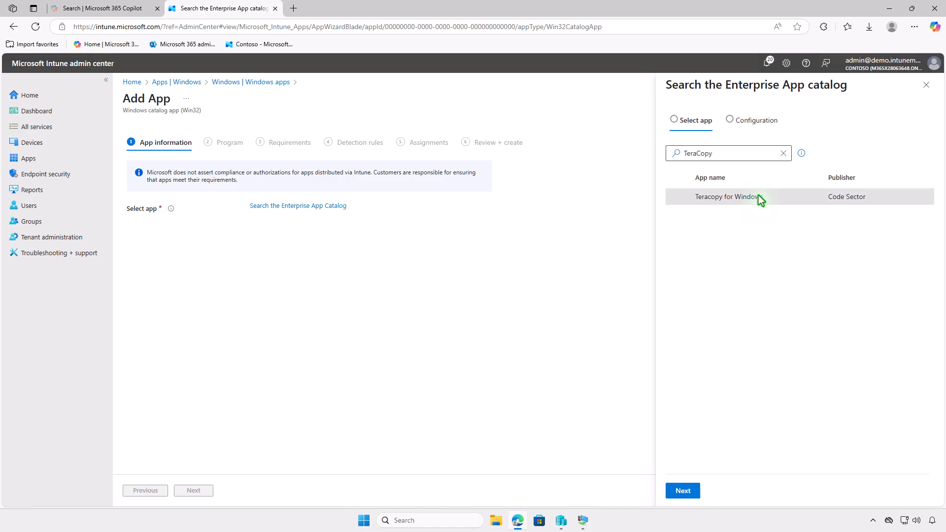
{"action": "left_click", "coordinate": [682, 491]}
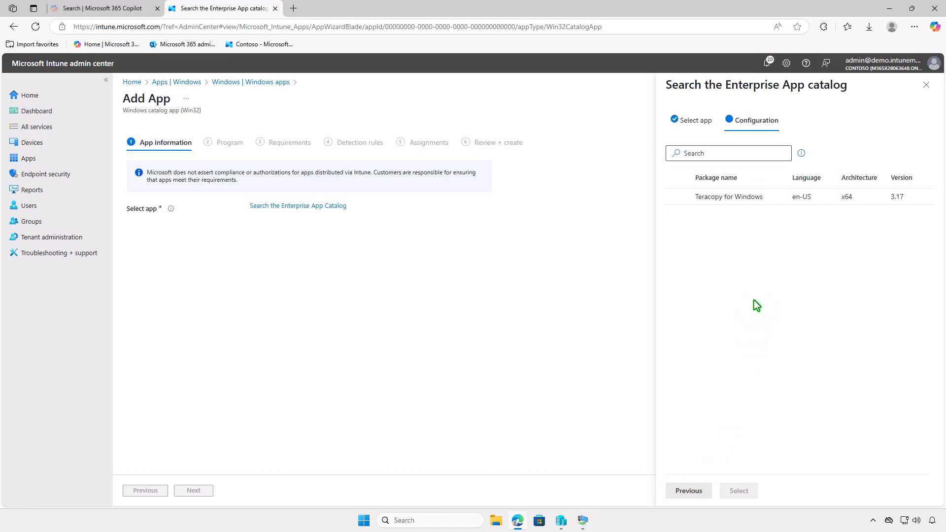
{"action": "left_click", "coordinate": [772, 199]}
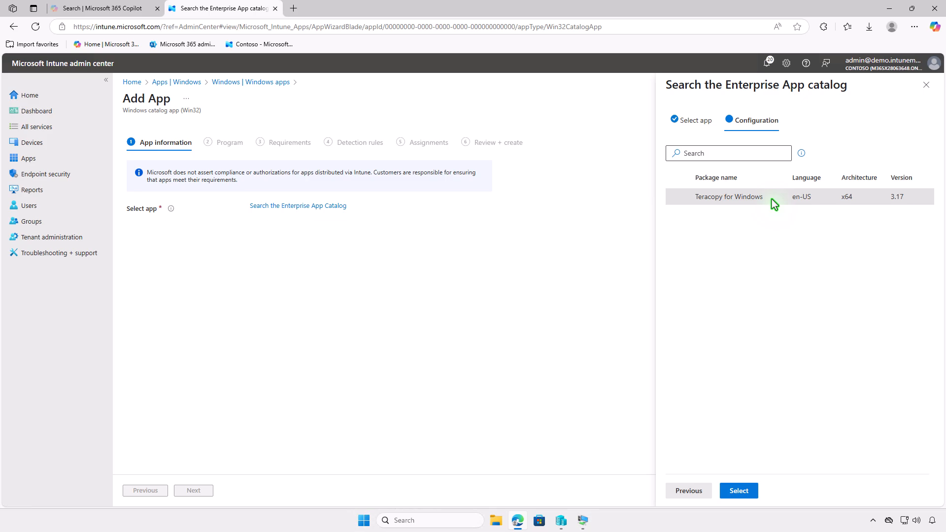
{"action": "left_click", "coordinate": [742, 491]}
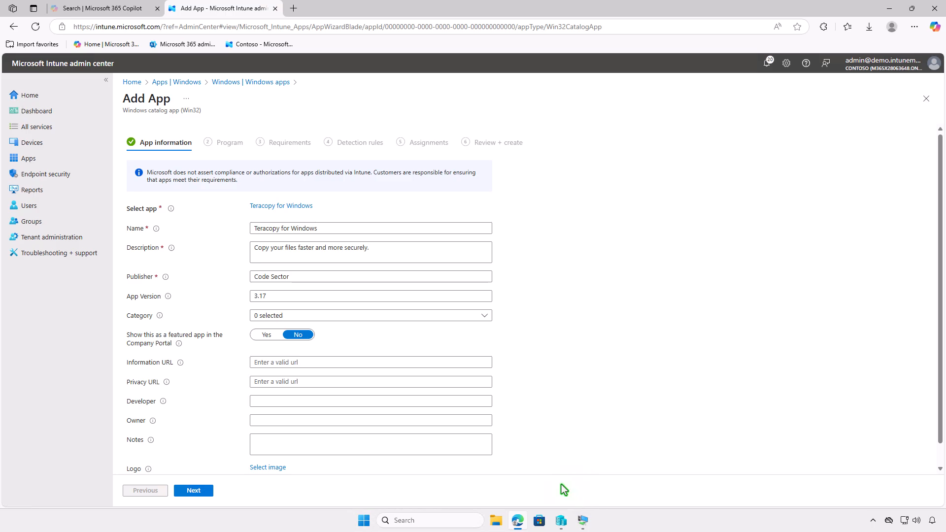
Upload images.jpg from the Downloads folder as the app's logo.
{"action": "left_click", "coordinate": [283, 469]}
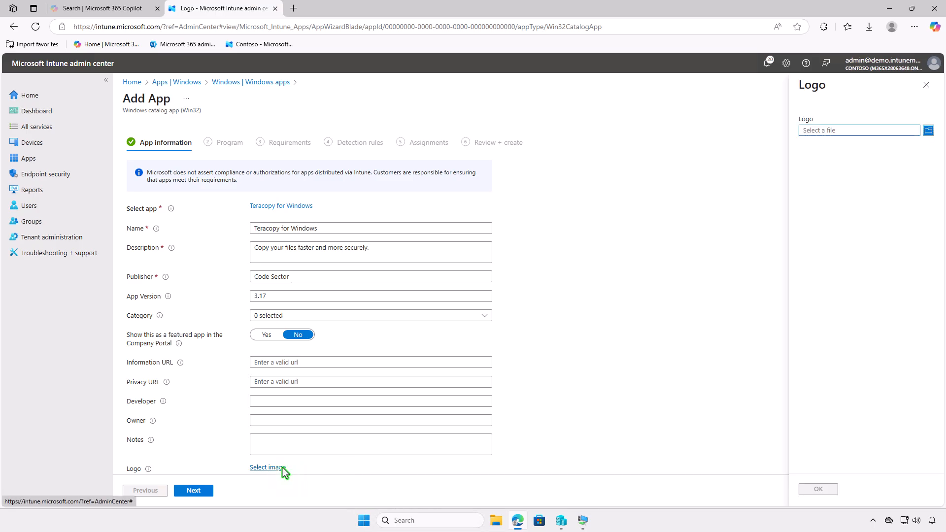
{"action": "left_click", "coordinate": [852, 131]}
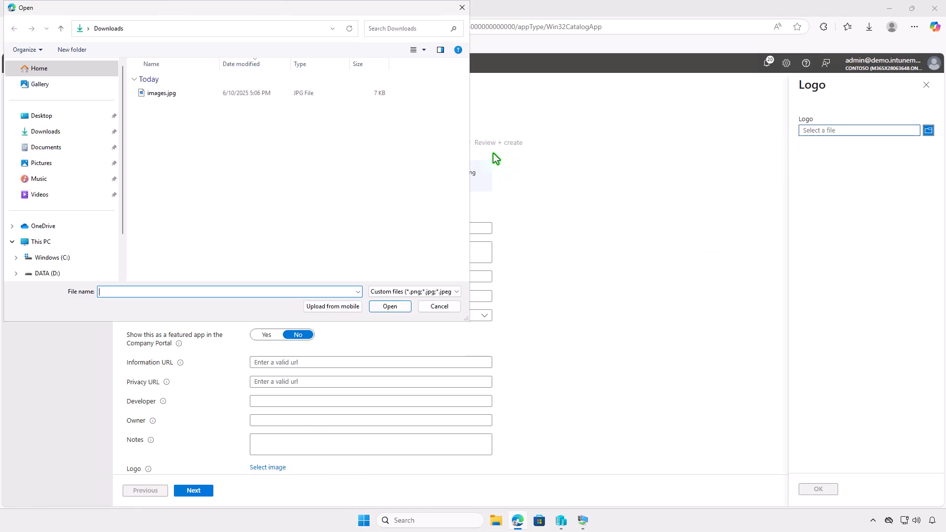
{"action": "left_click", "coordinate": [177, 94]}
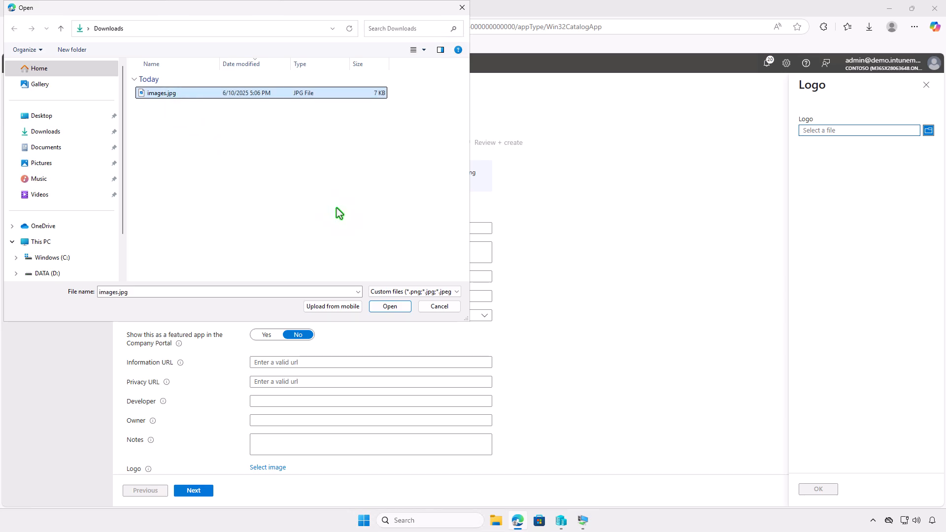
{"action": "left_click", "coordinate": [393, 308]}
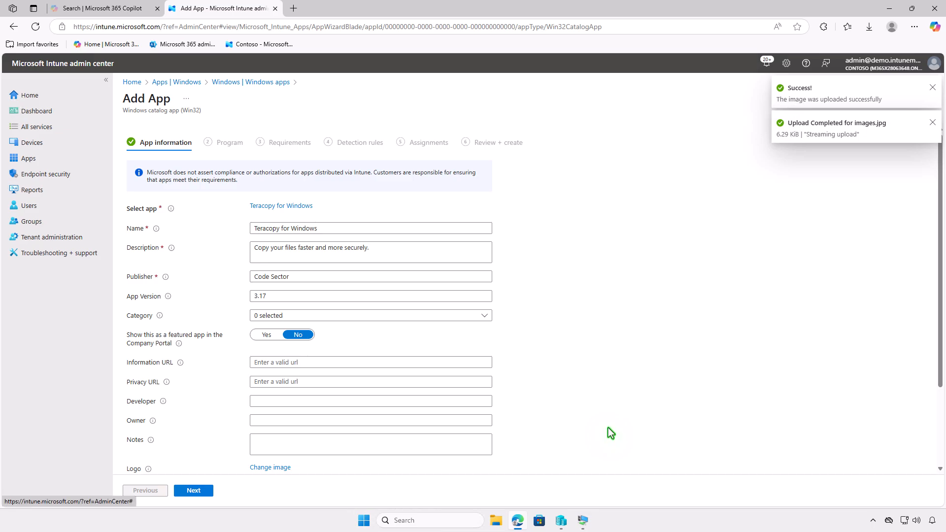
{"action": "scroll", "coordinate": [608, 427], "scroll_direction": "down", "scroll_amount": 2}
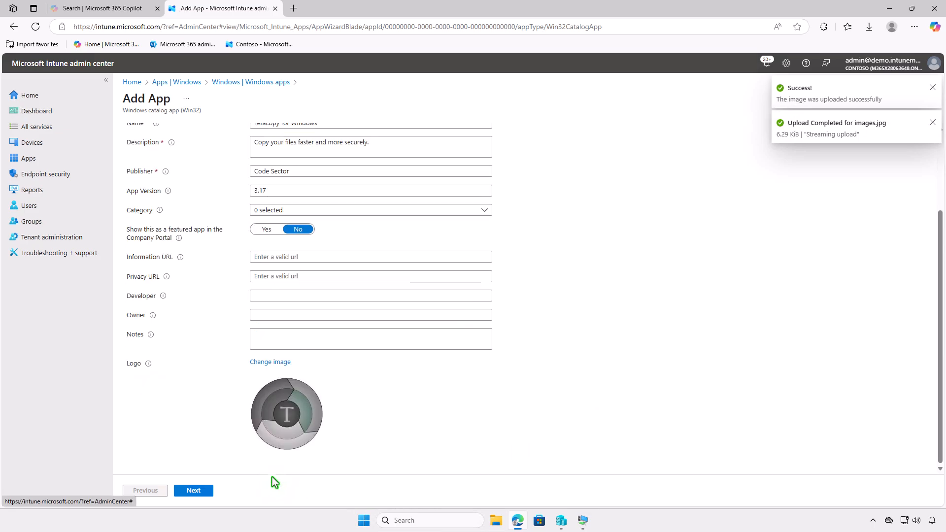
Accept the prefilled app information, program, requirements and detection rules, continuing to the assignments.
{"action": "left_click", "coordinate": [204, 491]}
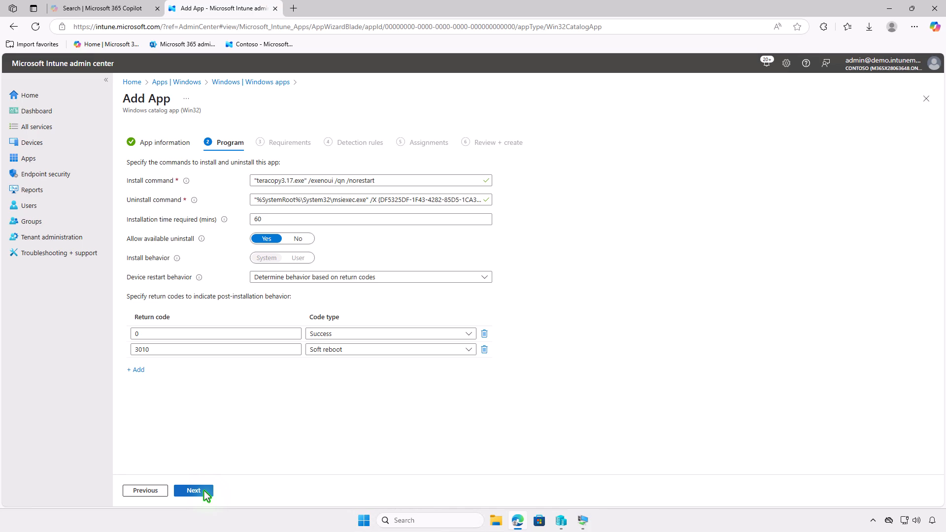
{"action": "left_click", "coordinate": [205, 491]}
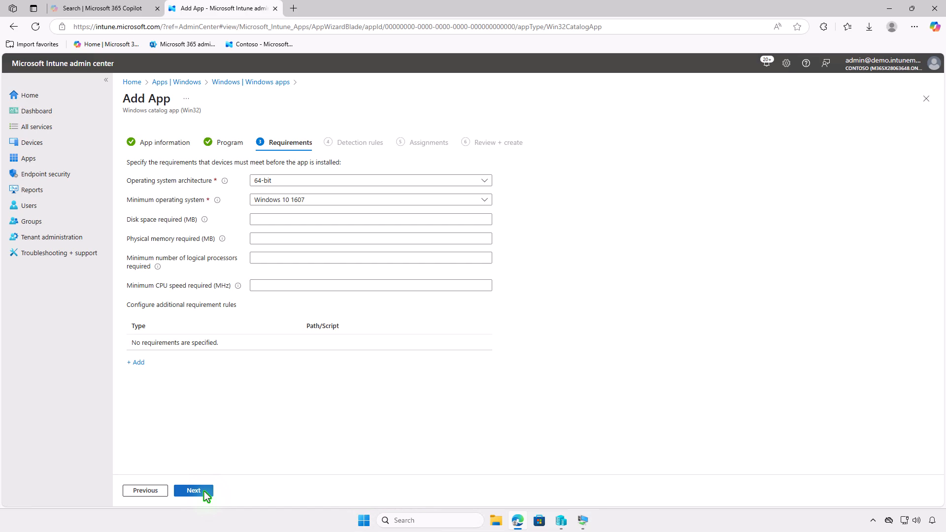
{"action": "left_click", "coordinate": [204, 491]}
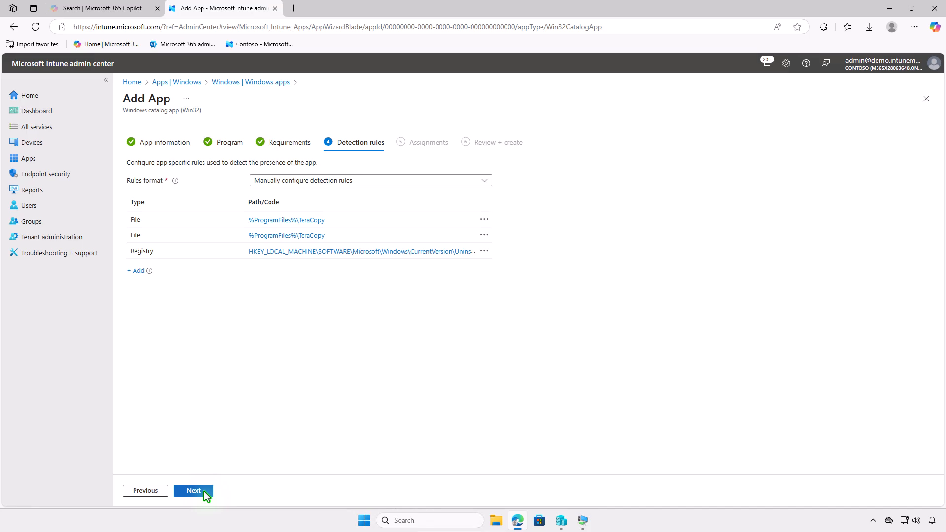
{"action": "left_click", "coordinate": [205, 491]}
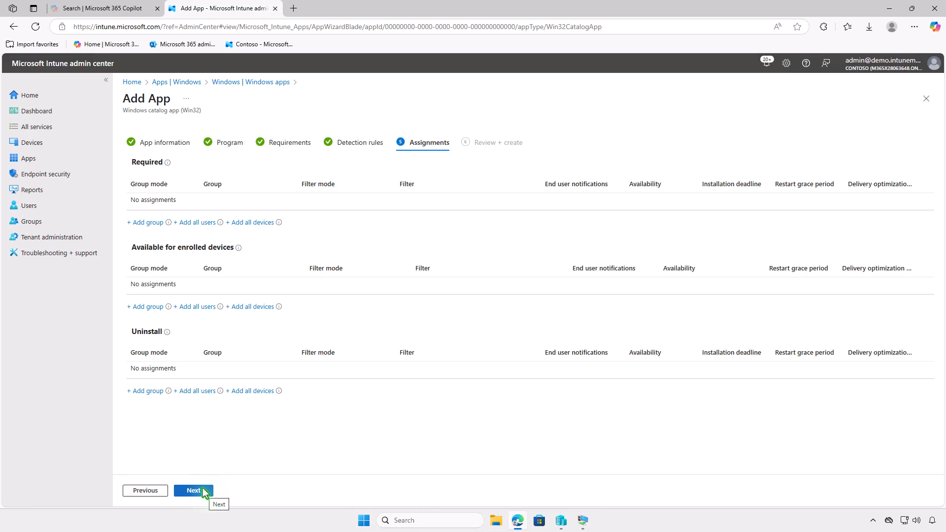
Make the app available for enrolled devices to the Test_Users group, then review and add the app.
{"action": "left_click", "coordinate": [151, 307]}
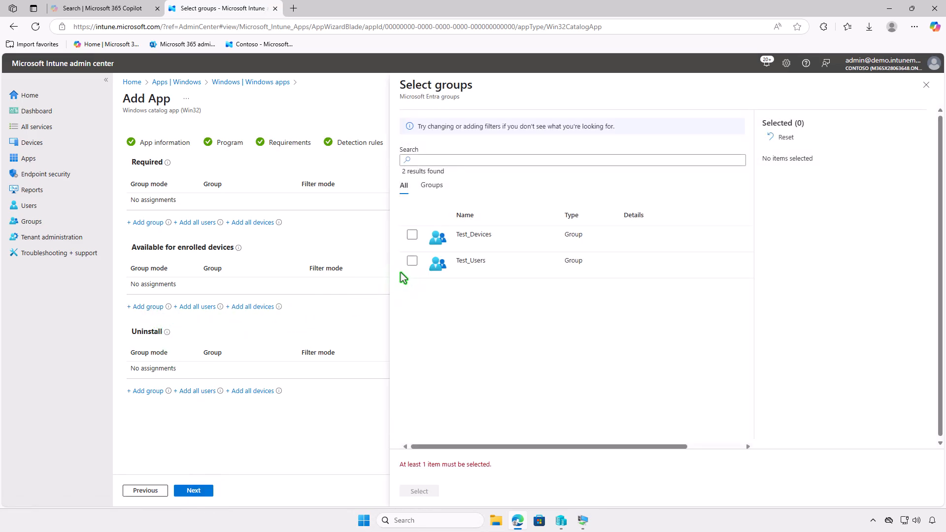
{"action": "left_click", "coordinate": [410, 264]}
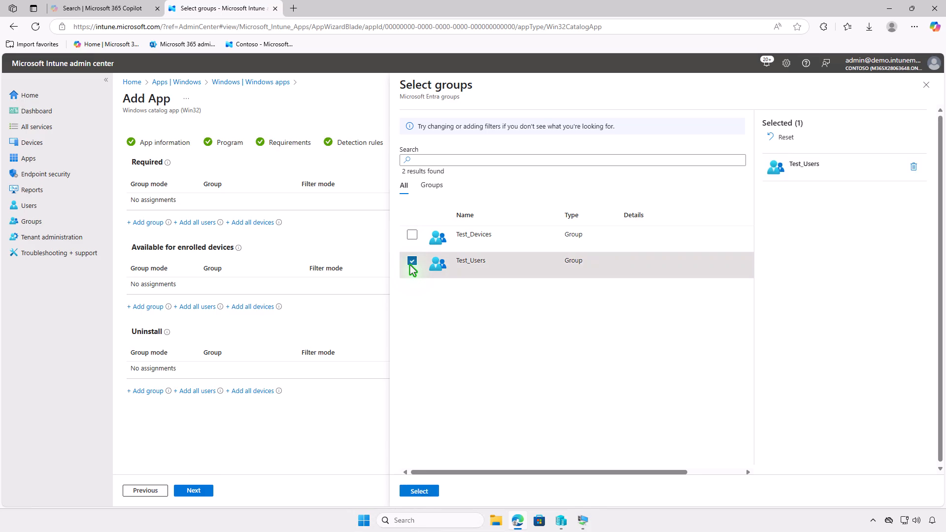
{"action": "left_click", "coordinate": [418, 491]}
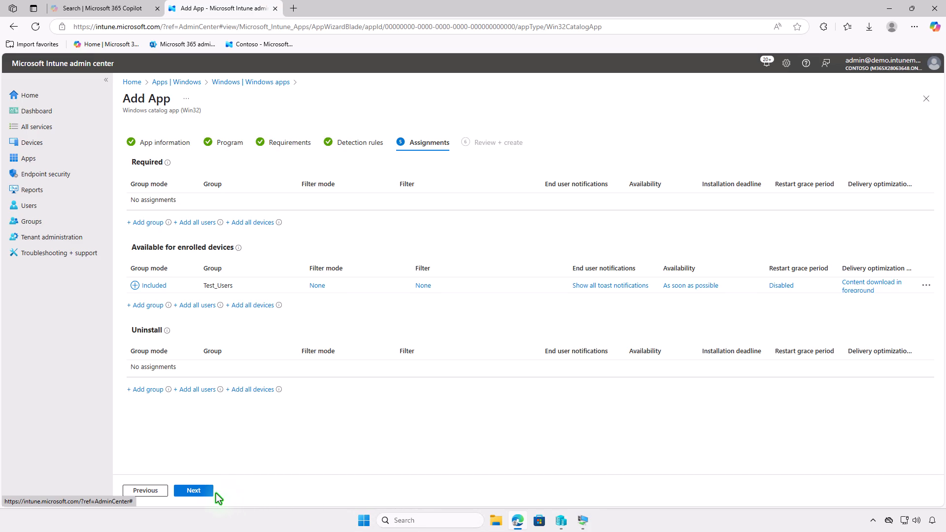
{"action": "left_click", "coordinate": [203, 490]}
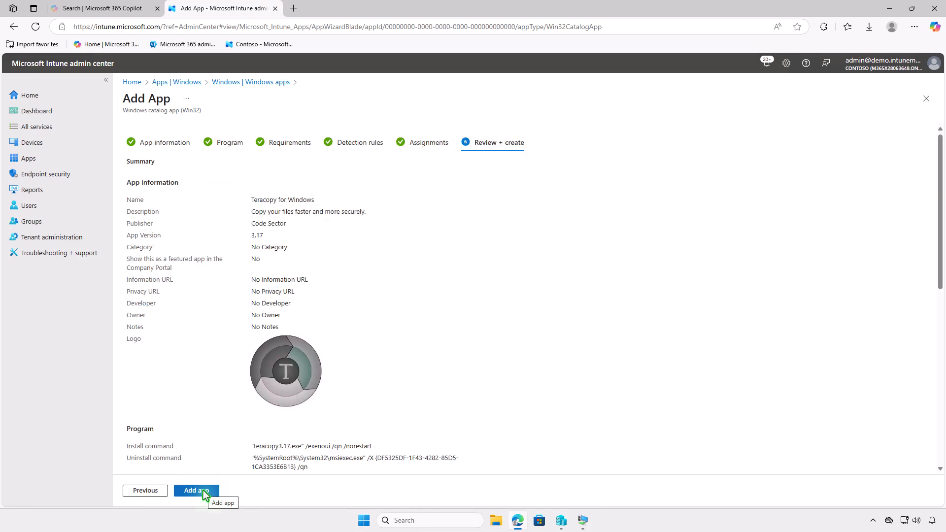
{"action": "left_click", "coordinate": [204, 493]}
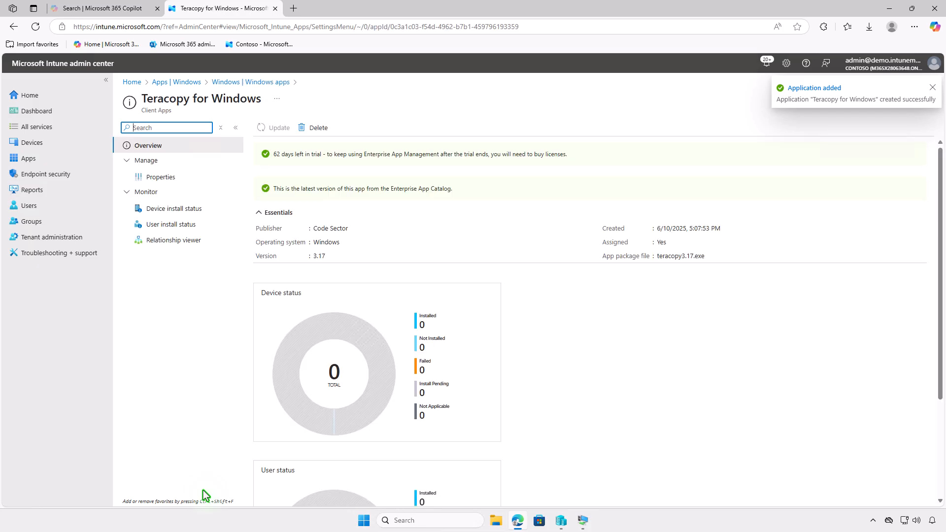
Minimize Edge, switch to the WIN10-CTL virtual machine and install Teracopy for Windows from Company Portal.
{"action": "left_click", "coordinate": [891, 11]}
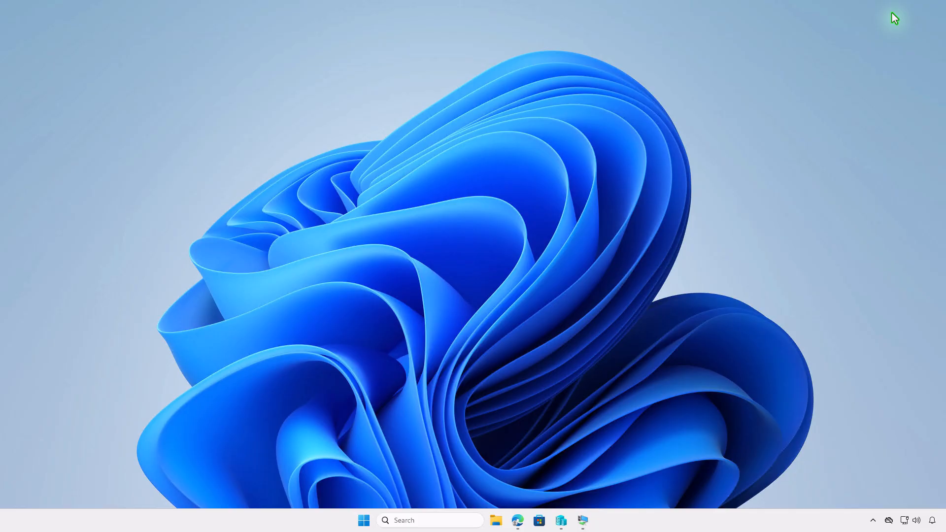
{"action": "left_click", "coordinate": [584, 521]}
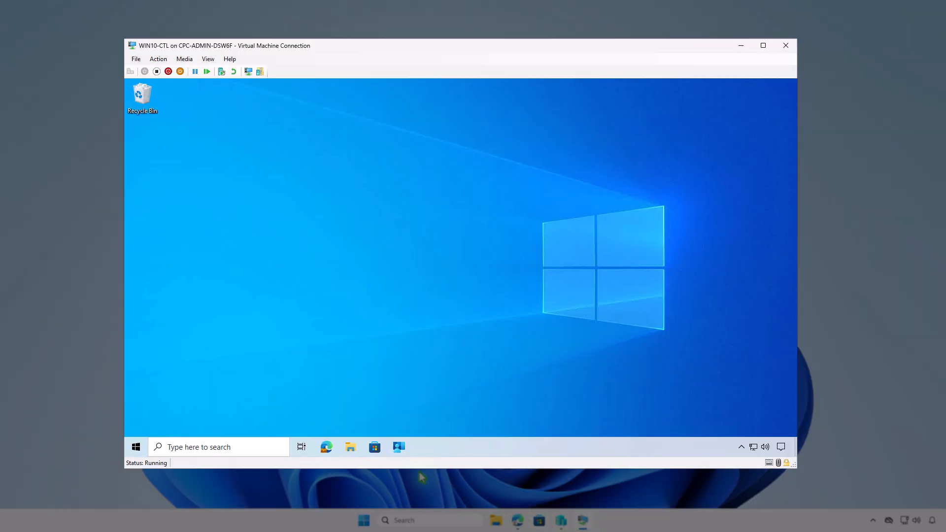
{"action": "left_click", "coordinate": [402, 449]}
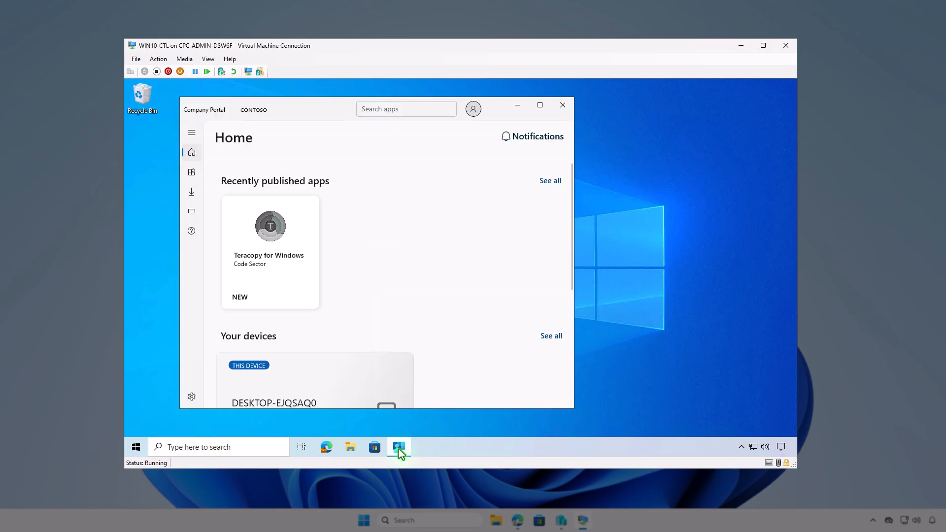
{"action": "left_click", "coordinate": [301, 285]}
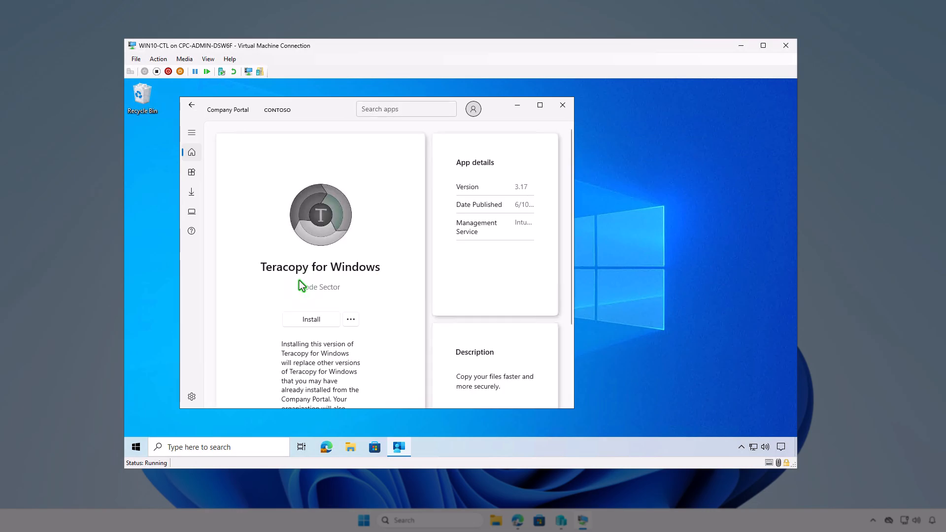
{"action": "left_click", "coordinate": [318, 319]}
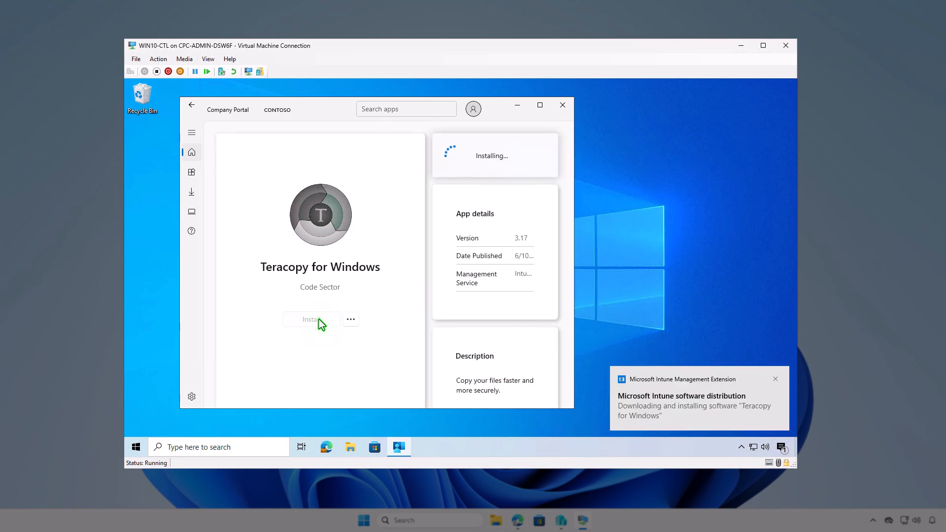
Check the virtual machine's notifications, then switch to Edge and remove Test_Users from Teracopy for Windows' available-for-enrolled-devices assignments.
{"action": "left_click", "coordinate": [785, 448]}
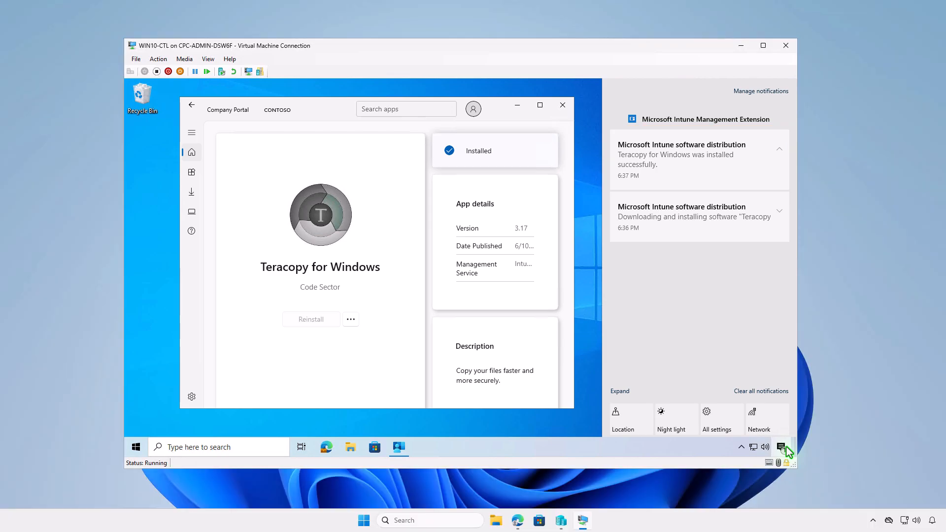
{"action": "left_click", "coordinate": [518, 521]}
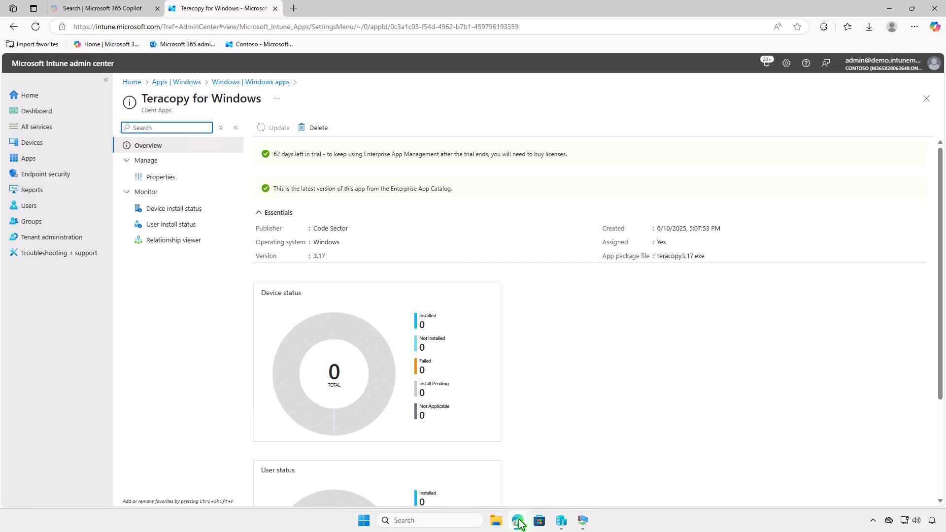
{"action": "left_click", "coordinate": [191, 182]}
{"action": "scroll", "coordinate": [660, 326], "scroll_direction": "down", "scroll_amount": 10}
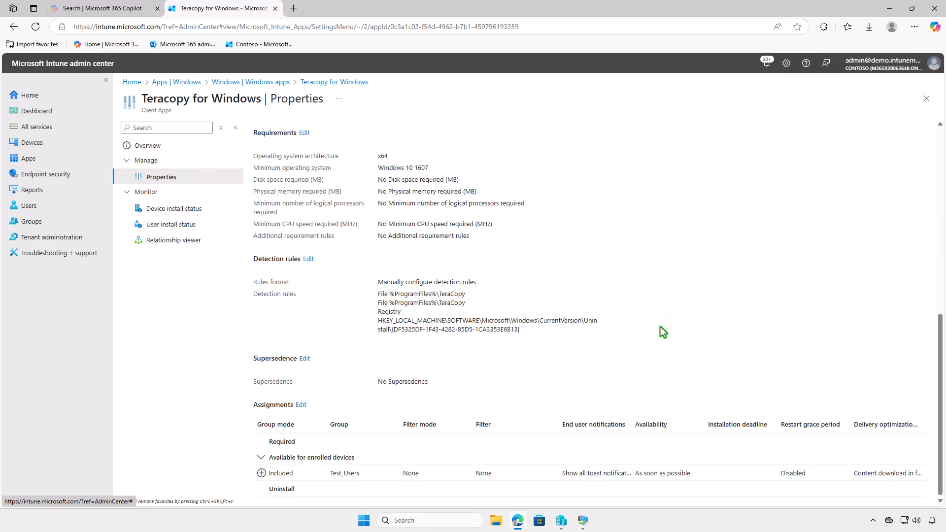
{"action": "left_click", "coordinate": [301, 404]}
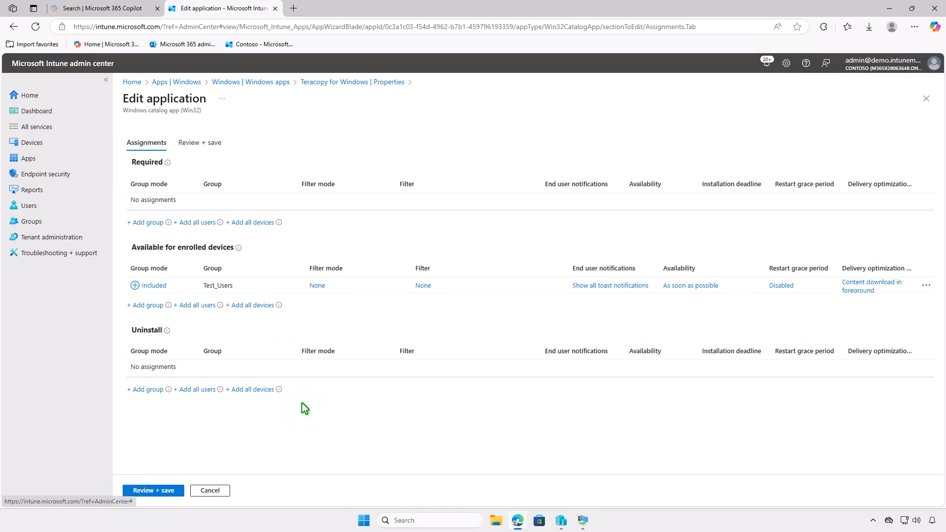
{"action": "left_click", "coordinate": [927, 285]}
{"action": "left_click", "coordinate": [895, 294]}
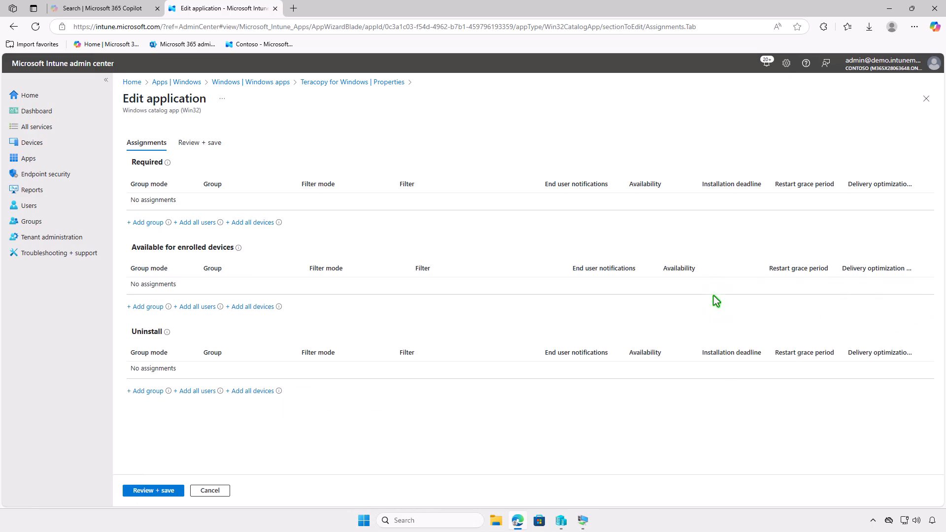
Assign the app's uninstall to the Test_Devices group, then review and save the assignments.
{"action": "left_click", "coordinate": [159, 390]}
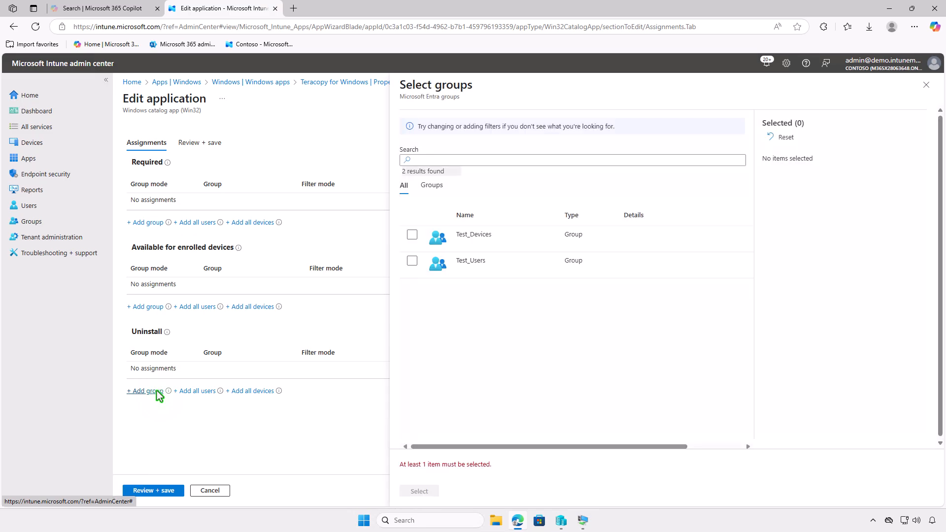
{"action": "left_click", "coordinate": [412, 234]}
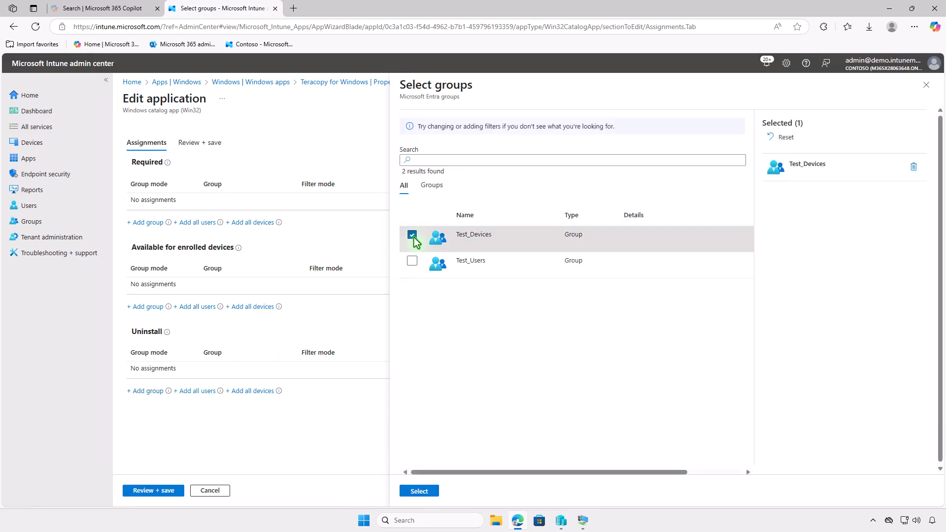
{"action": "left_click", "coordinate": [429, 490]}
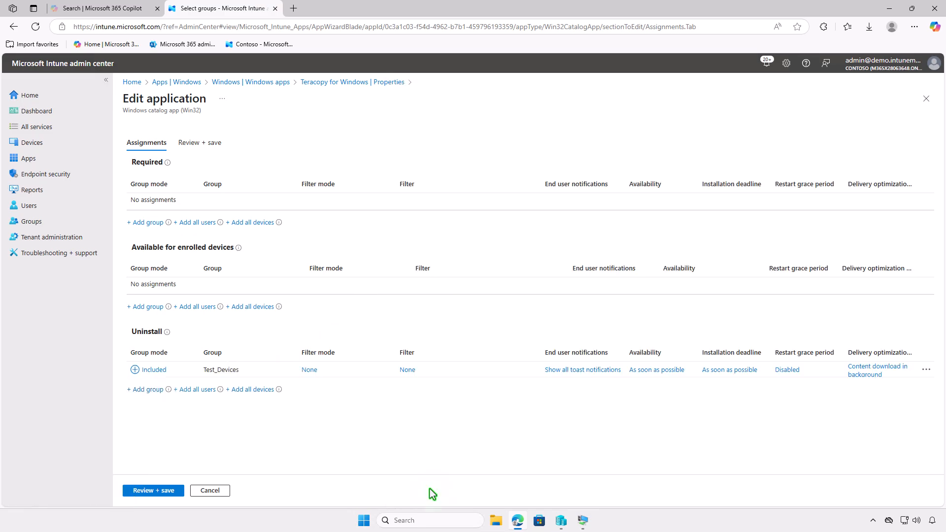
{"action": "left_click", "coordinate": [159, 491]}
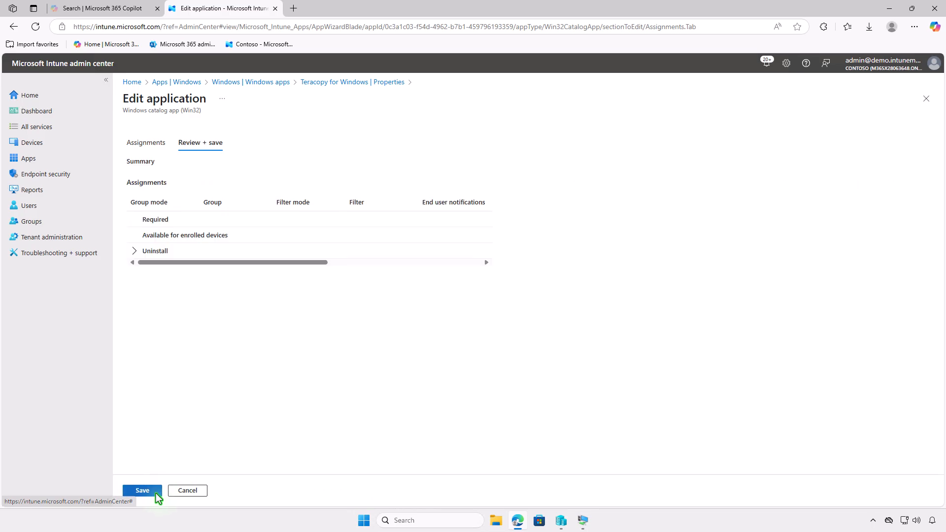
{"action": "left_click", "coordinate": [145, 490]}
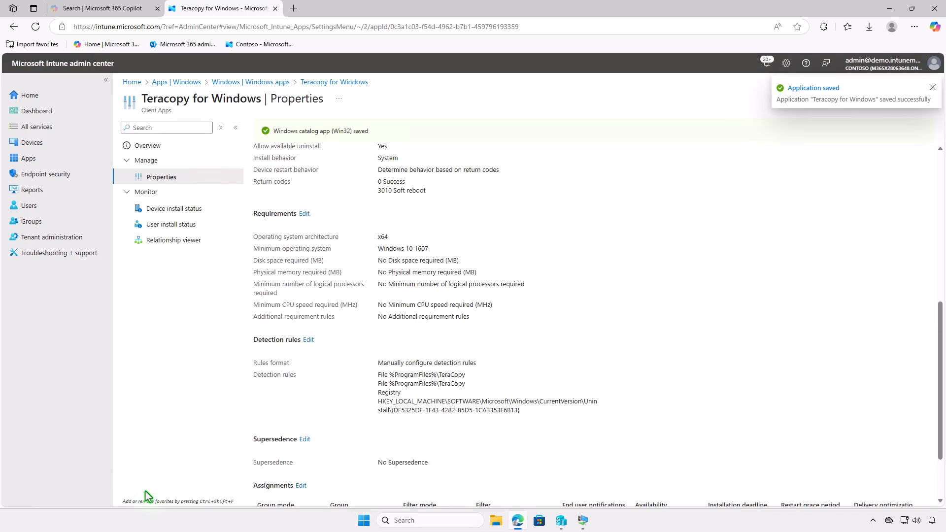
Minimize Edge, switch to the WIN10-CTL virtual machine, sync the device in Company Portal and check the notifications.
{"action": "left_click", "coordinate": [889, 9]}
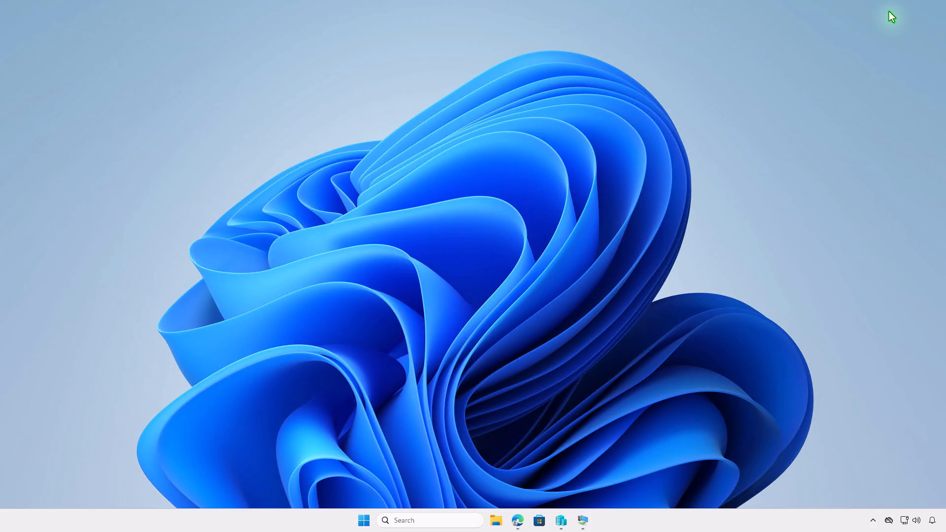
{"action": "left_click", "coordinate": [583, 520]}
{"action": "left_click", "coordinate": [404, 455]}
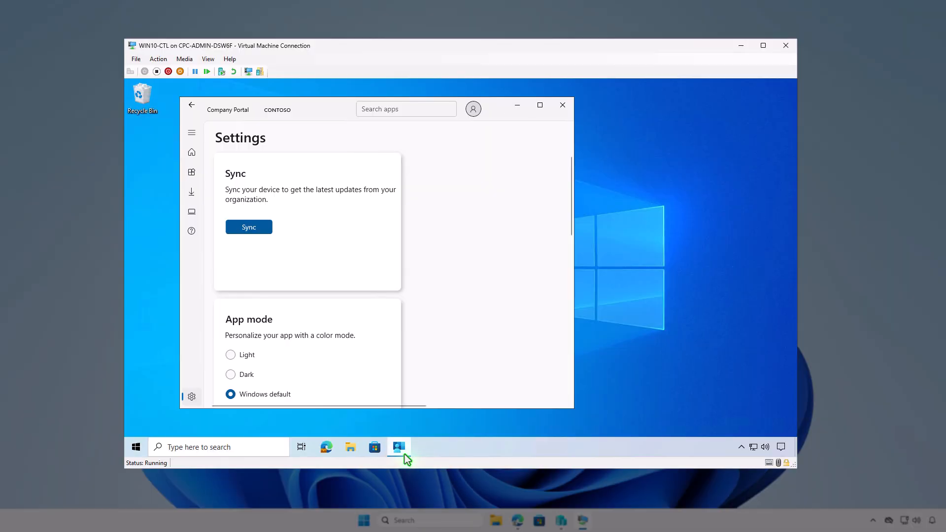
{"action": "left_click", "coordinate": [263, 230]}
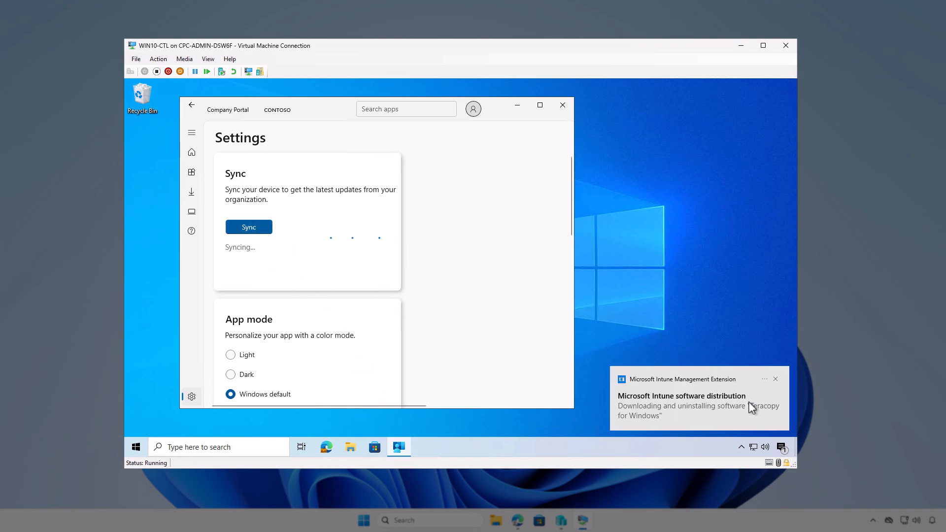
{"action": "left_click", "coordinate": [781, 447]}
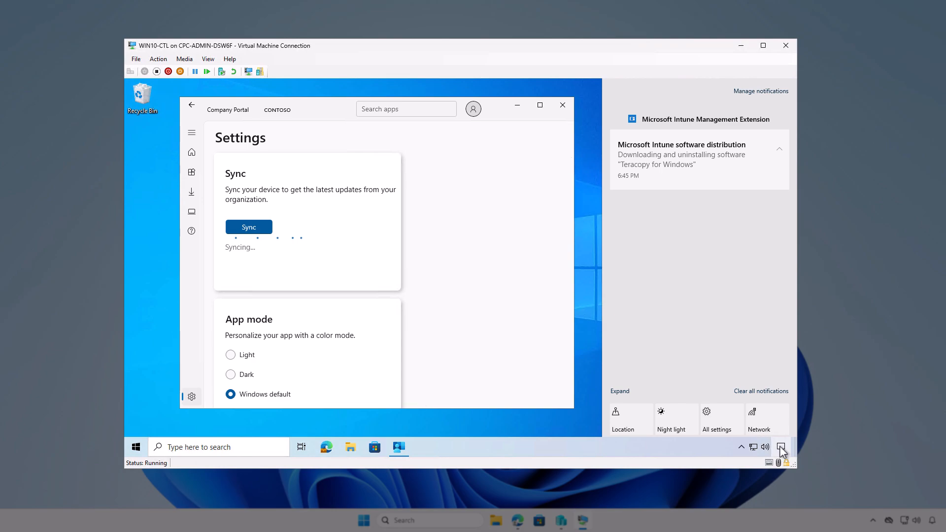